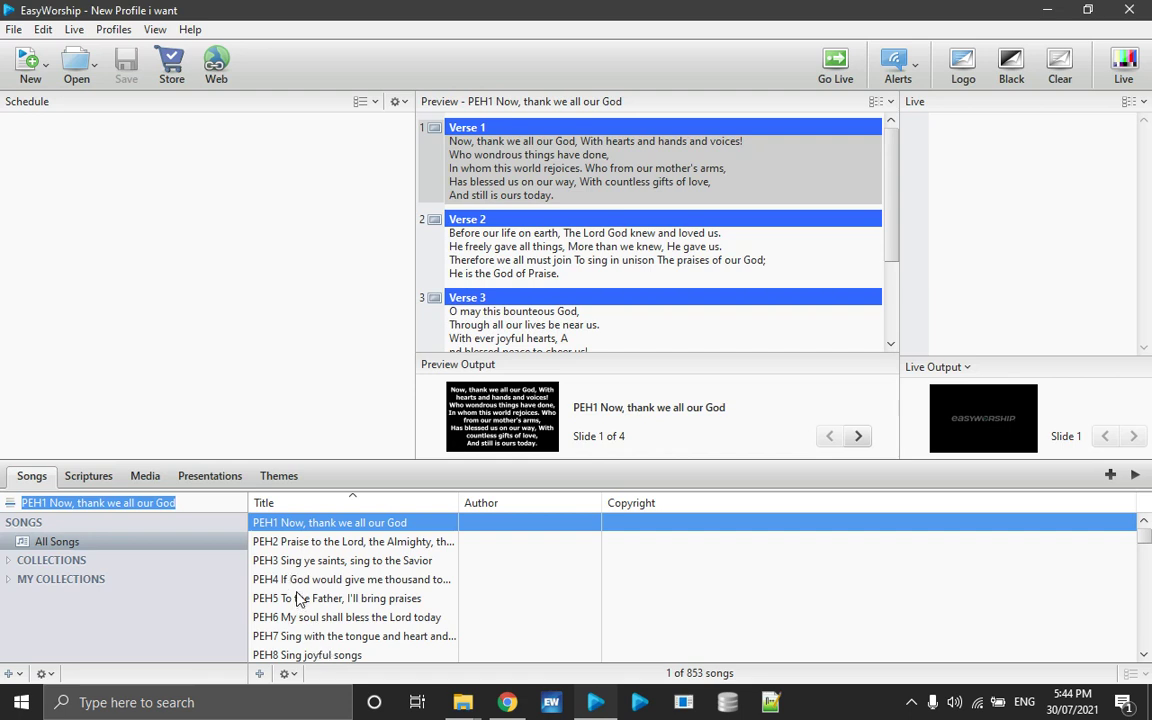
- Create a new profile named Eben Methodist in the Profiles Manager
click(112, 30)
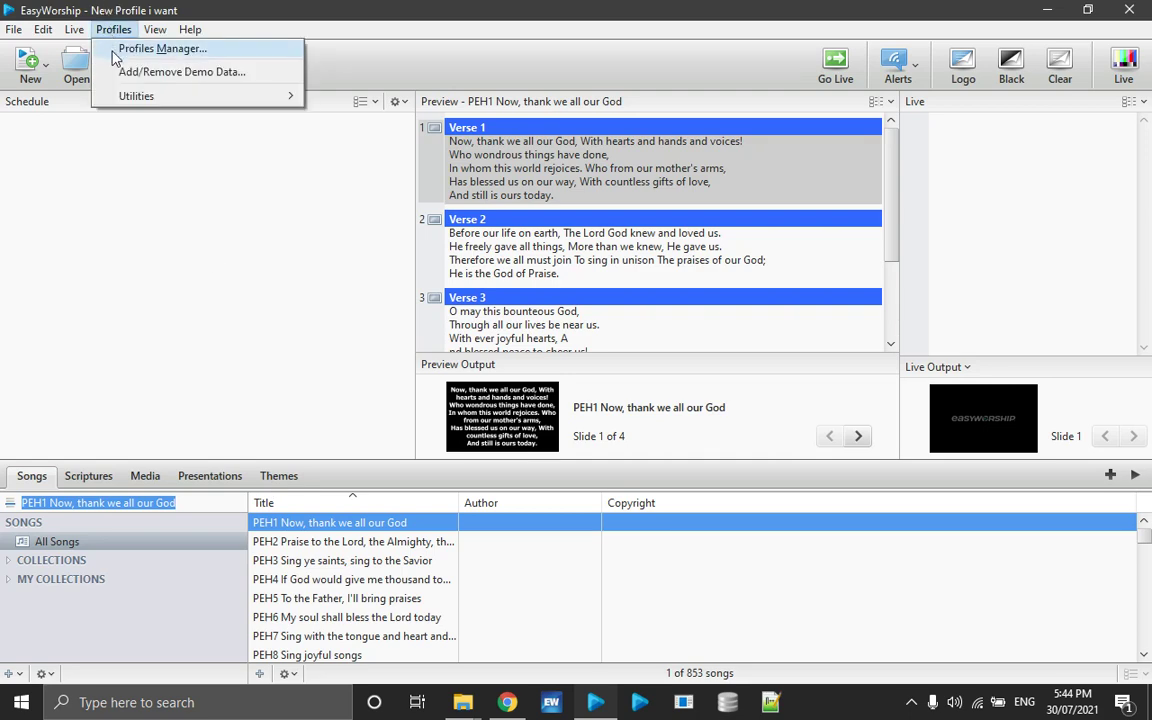
click(118, 48)
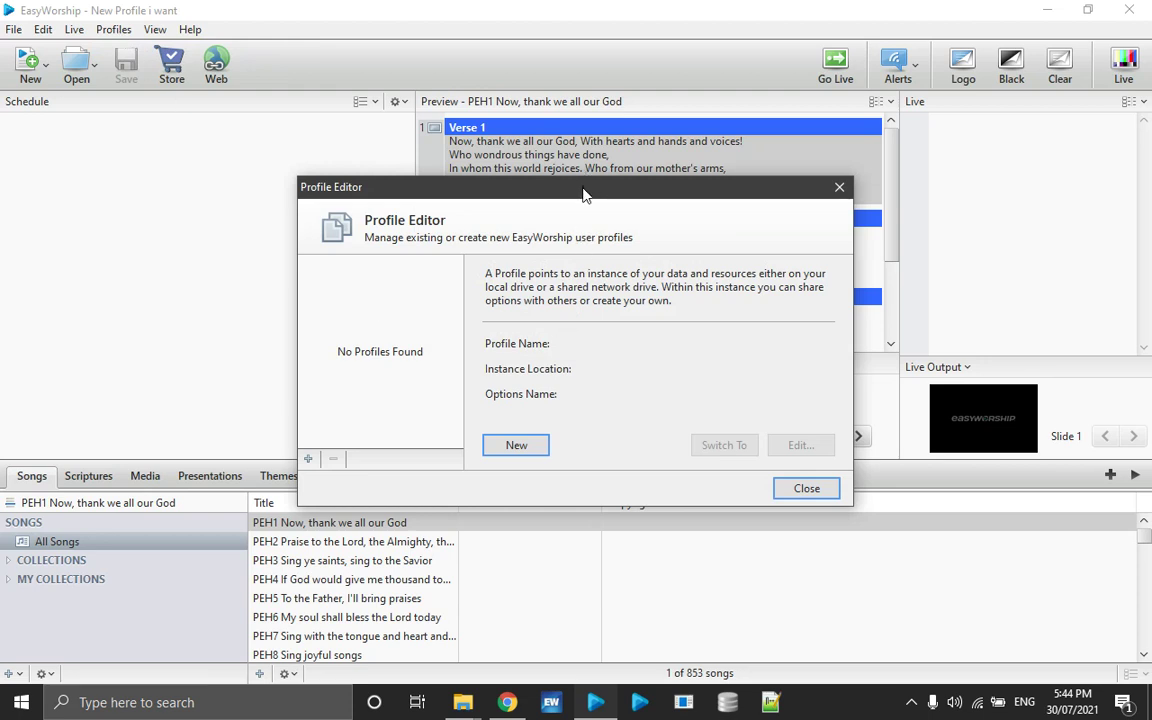
click(514, 447)
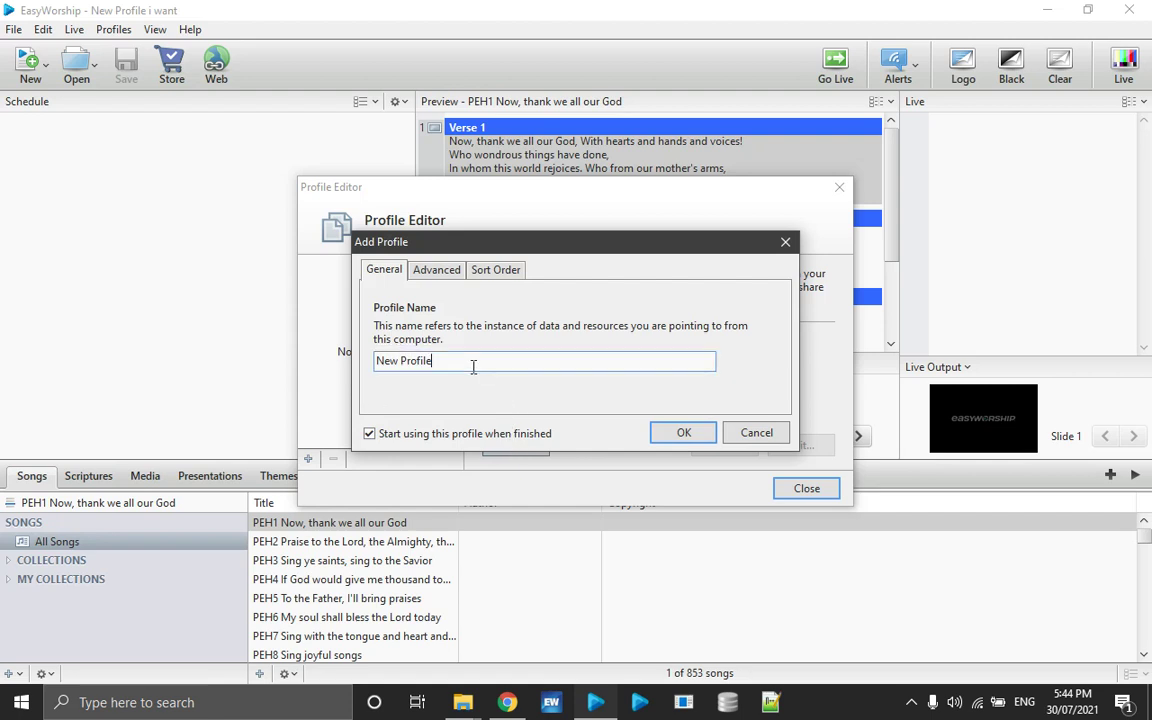
key(BackSpace)
key(BackSpace)
key(BackSpace)
key(BackSpace)
key(BackSpace)
key(BackSpace)
key(BackSpace)
key(BackSpace)
key(BackSpace)
key(BackSpace)
key(BackSpace)
text(sa)
text(da Me)
text(thodist)
key(Home)
key(Right)
key(Right)
key(Right)
key(Right)
key(BackSpace)
key(BackSpace)
key(BackSpace)
key(BackSpace)
text(Eben)
key(End)
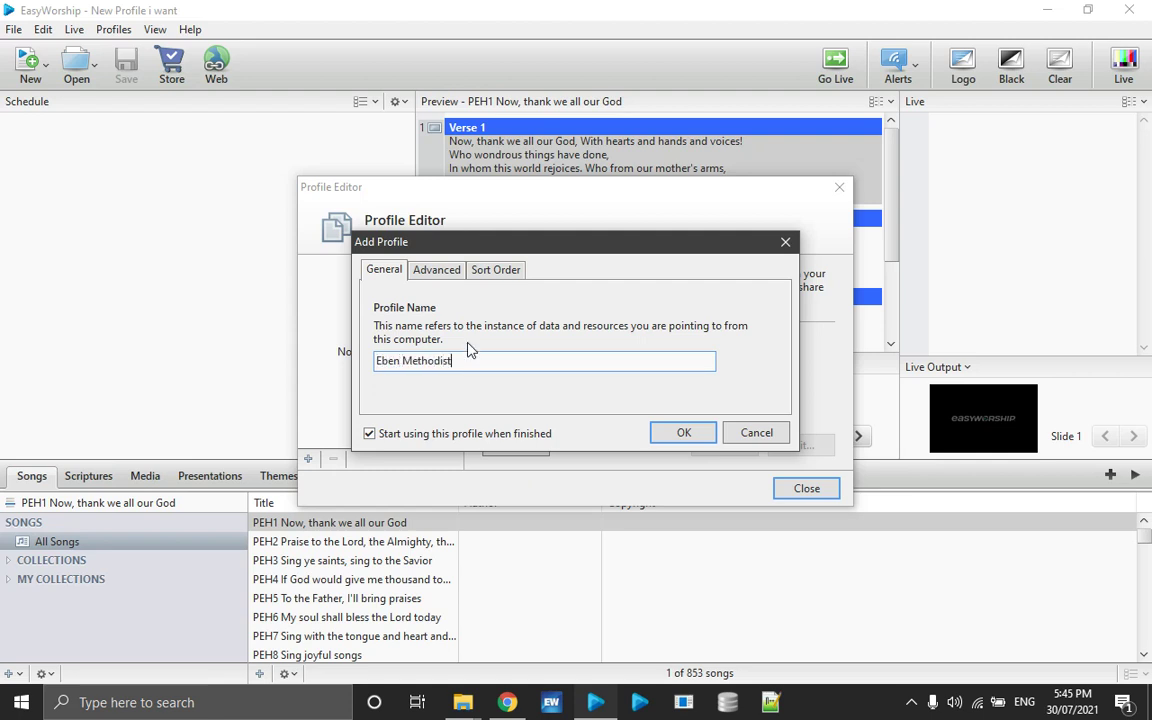
click(673, 436)
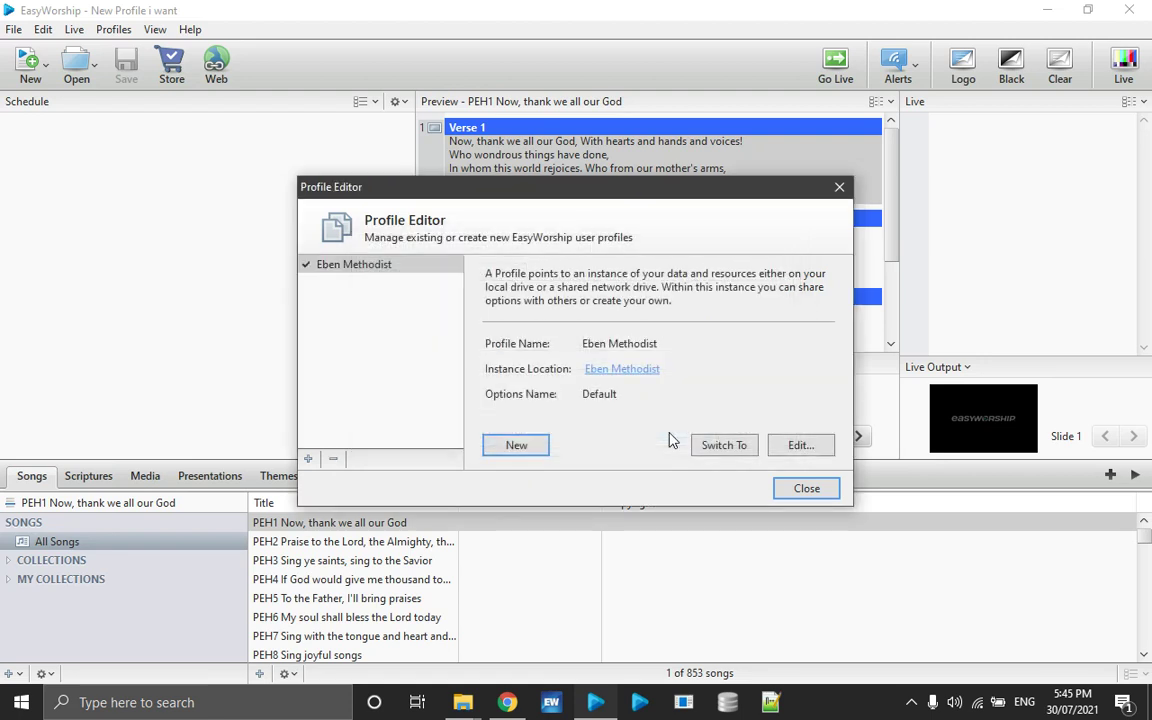
- Switch to the Eben Methodist profile and decline installing the default demo data
click(734, 446)
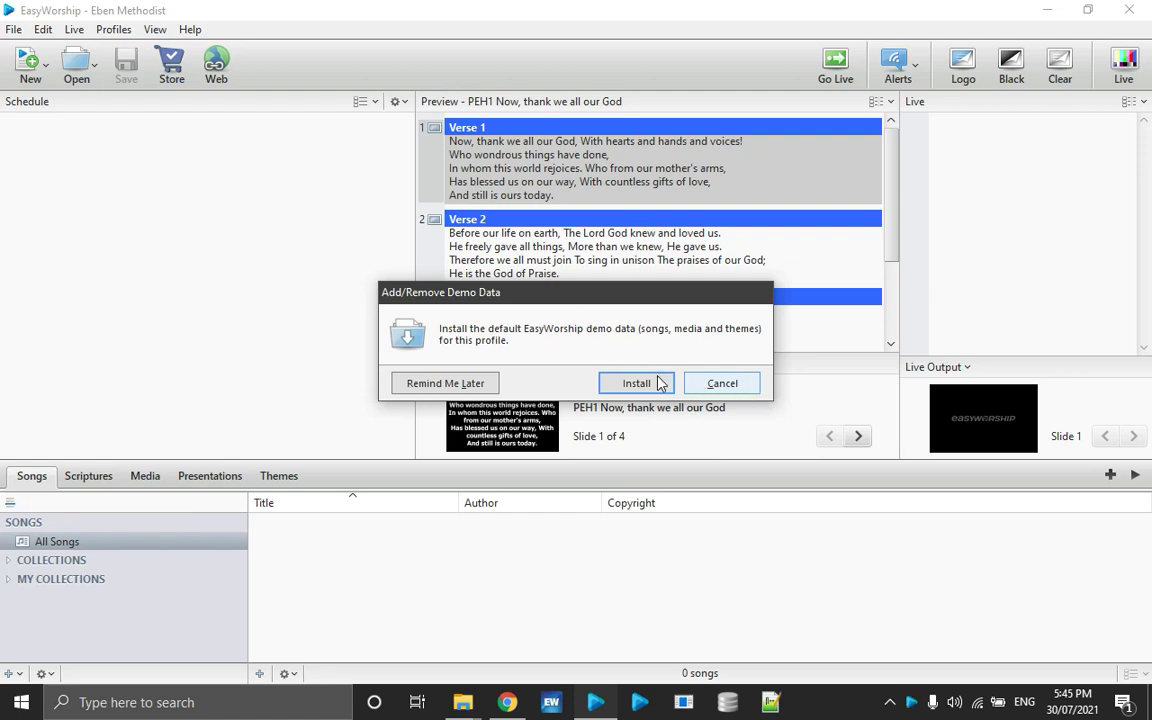
click(723, 386)
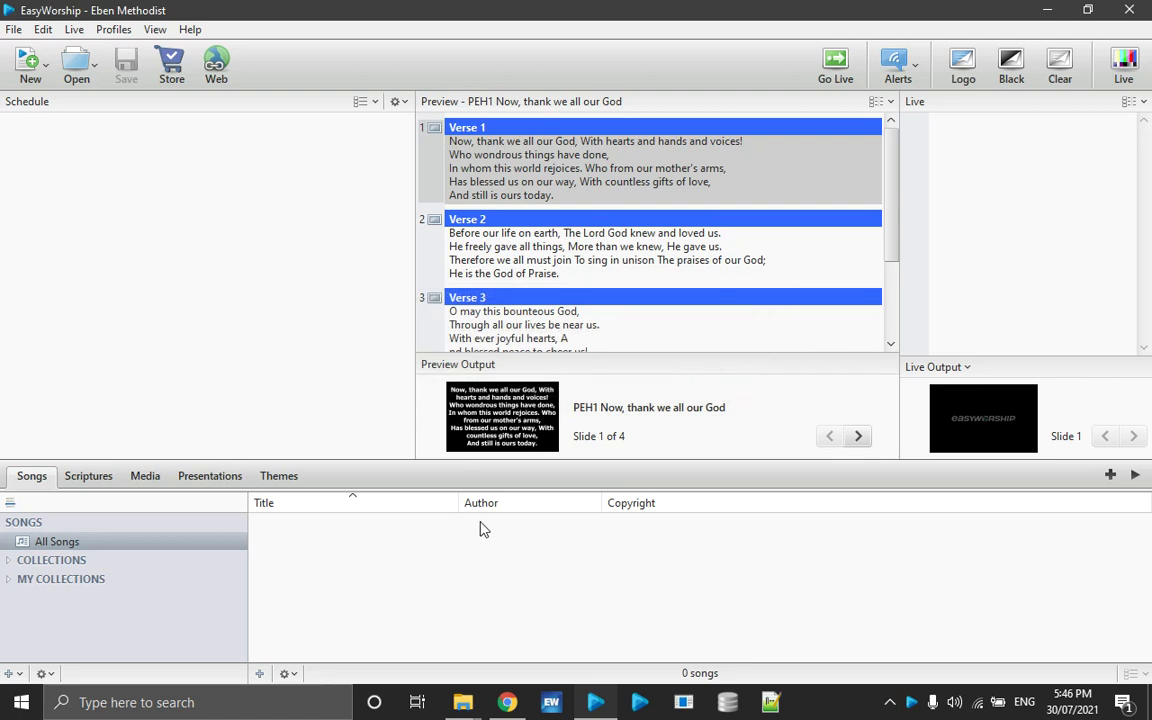
- Open the Eben Methodist profile's instance location and go to its v6.1\Databases\Data folder
click(113, 30)
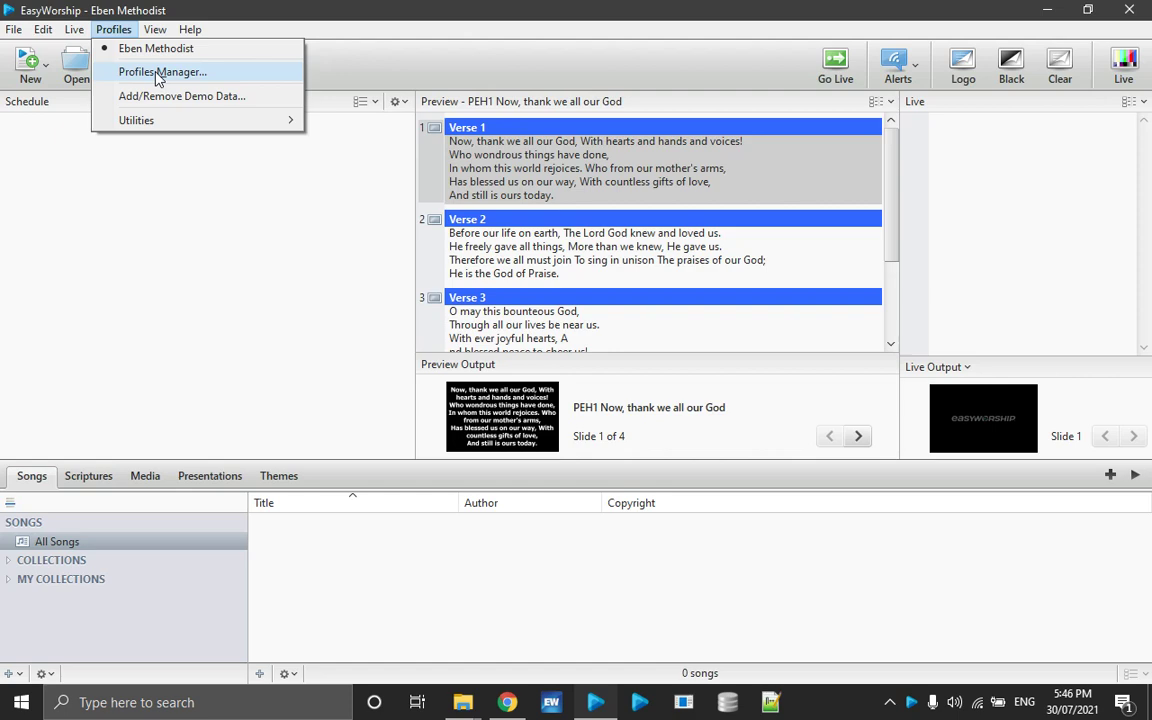
click(158, 74)
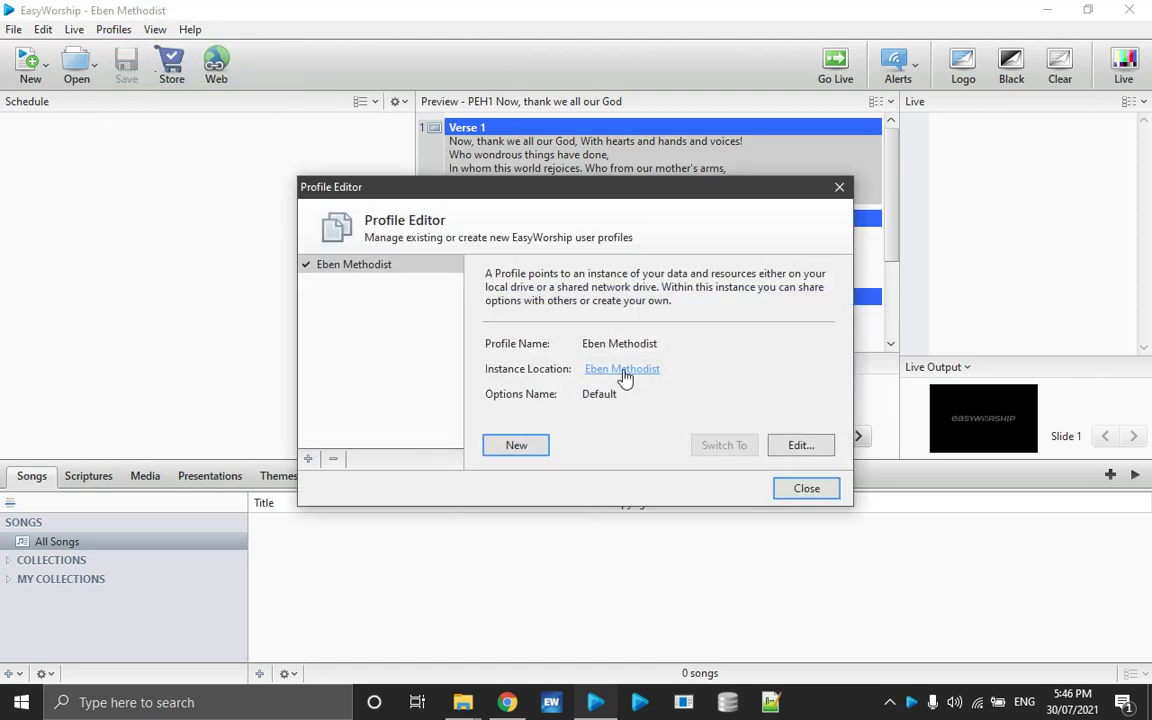
mouse_move(624, 376)
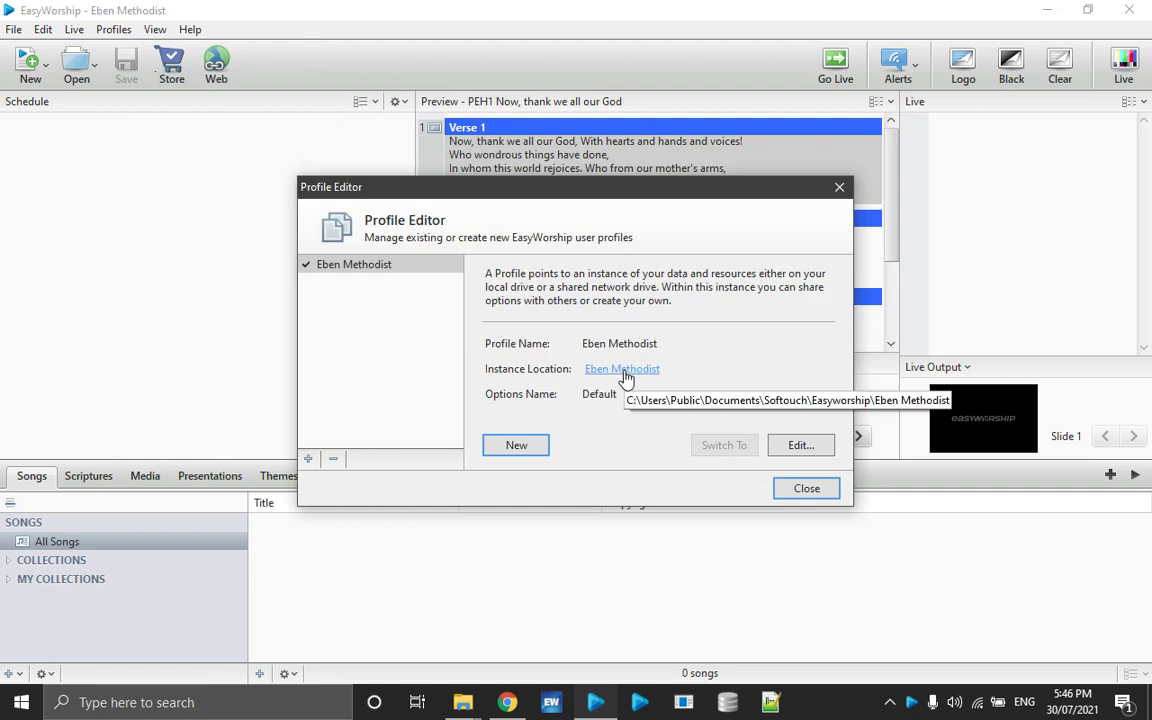
click(626, 376)
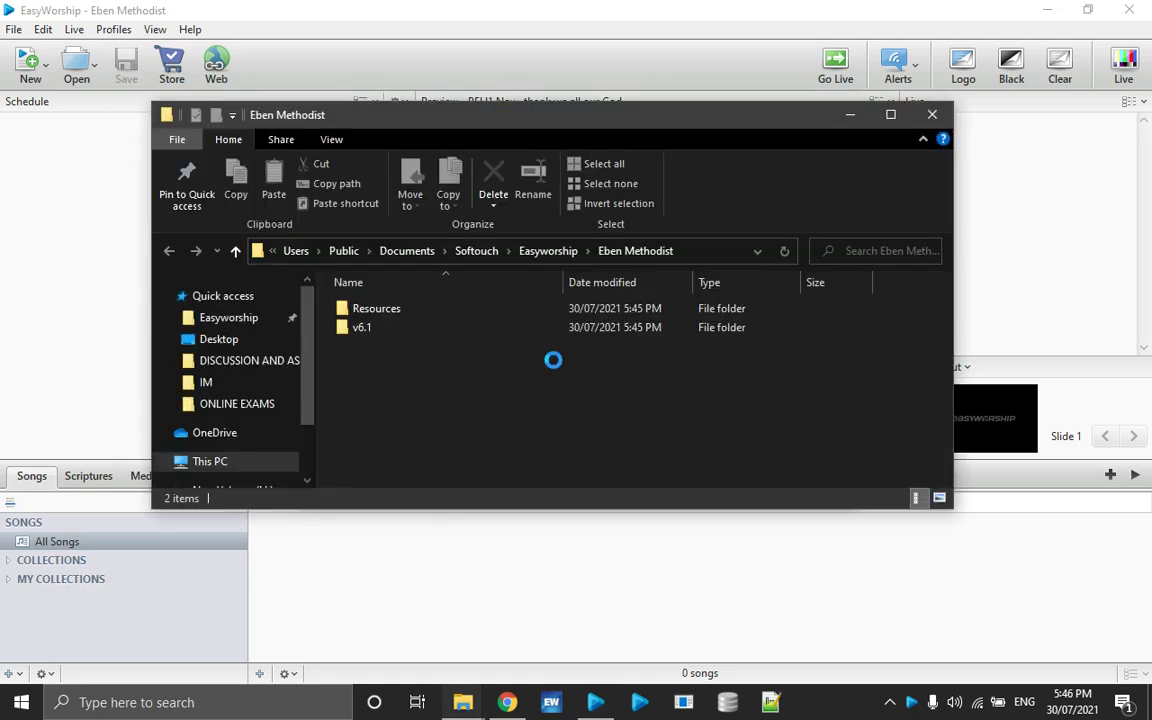
double_click(377, 330)
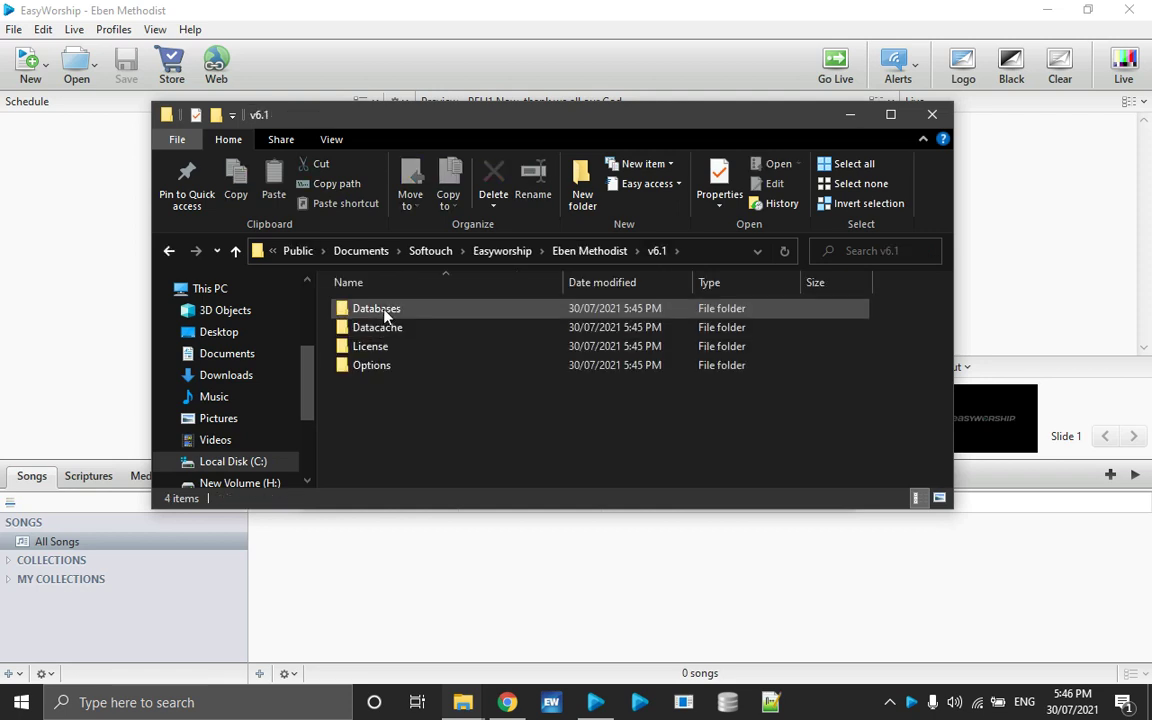
double_click(385, 312)
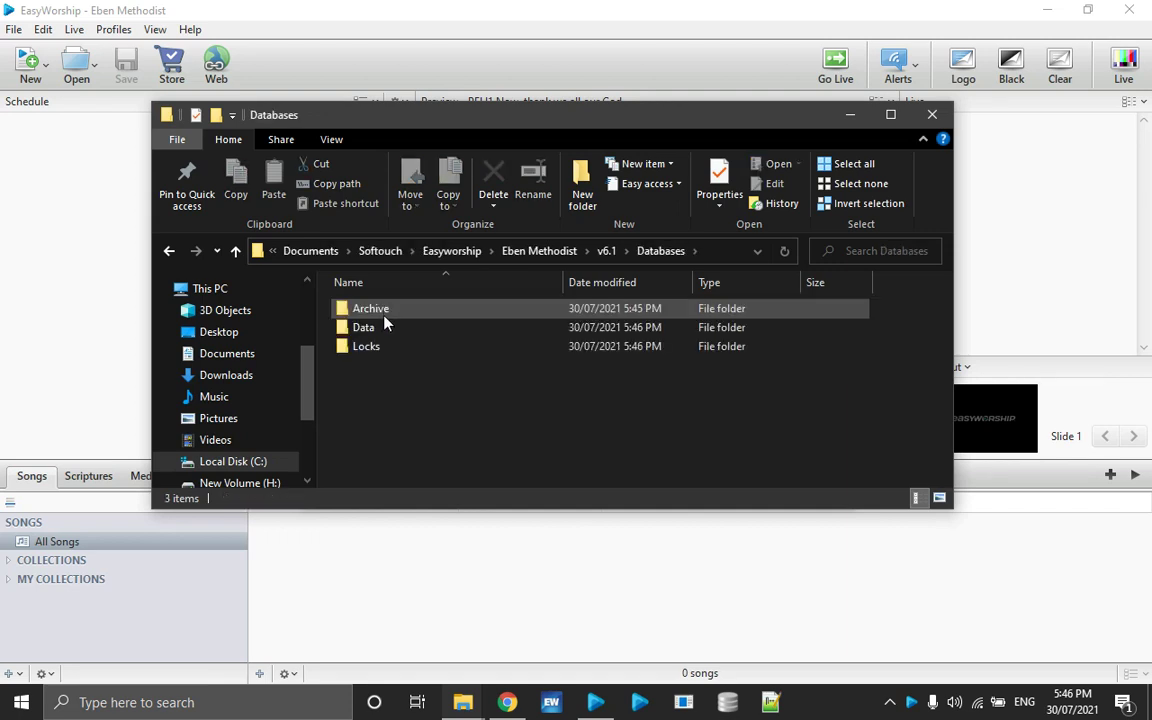
double_click(381, 330)
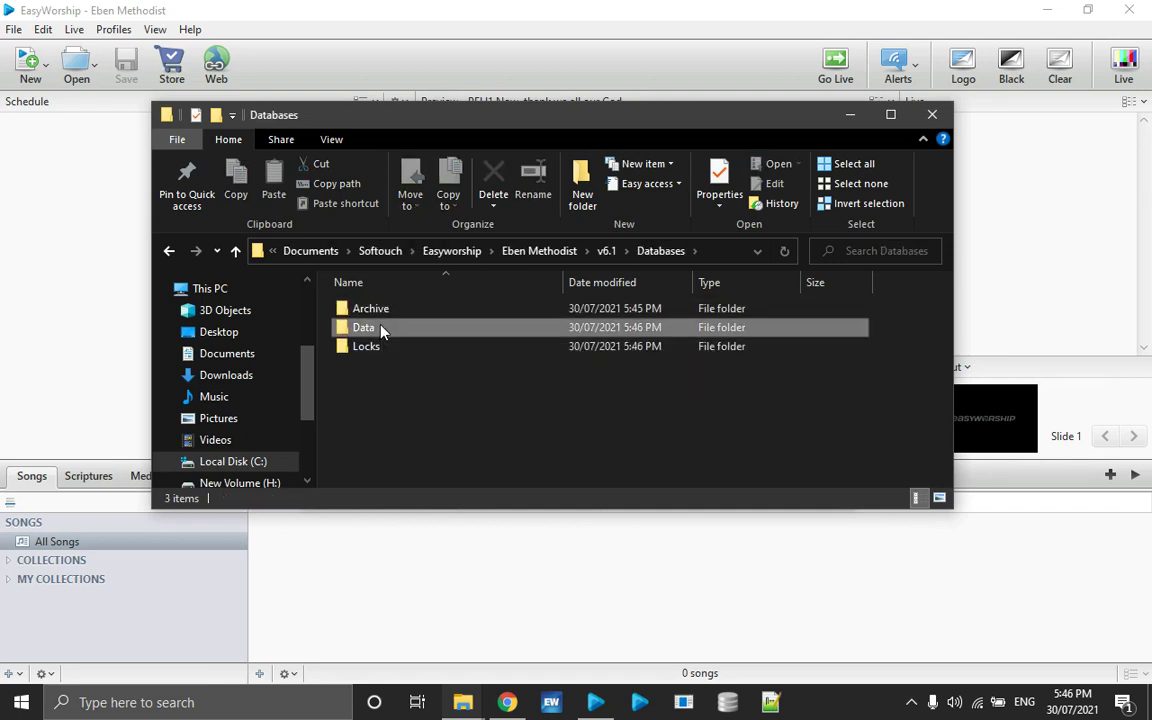
scroll(447, 375, down, 2)
scroll(447, 375, up, 2)
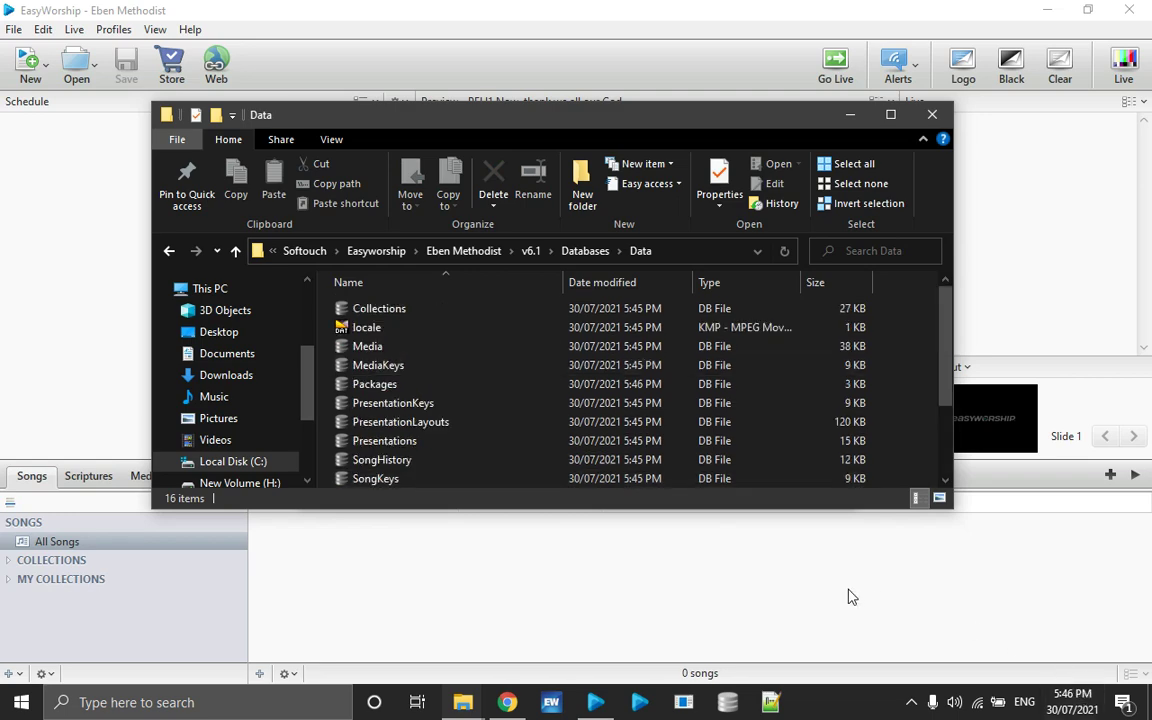
- Copy Collections, SongHistory, SongKeys, Songs and SongWords from the desktop folder CAN MHB PENTECOSTAL TWI BIBLE EW 6, leaving out READ ME FIRST
key(super+d)
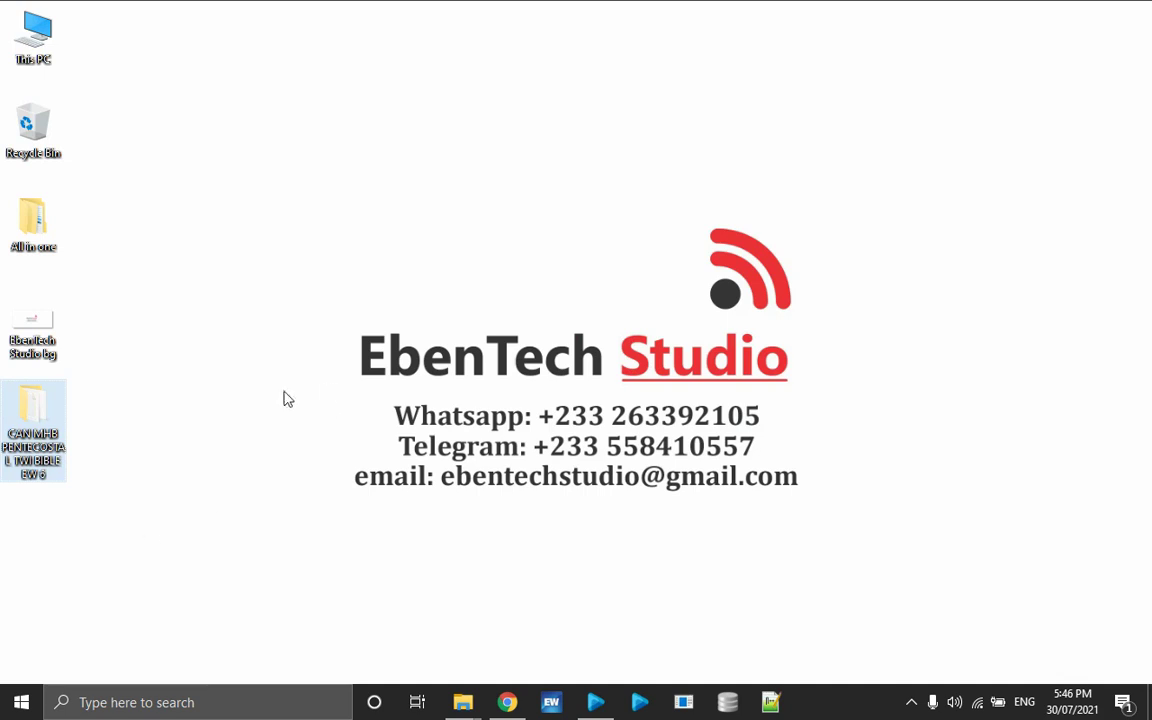
double_click(27, 427)
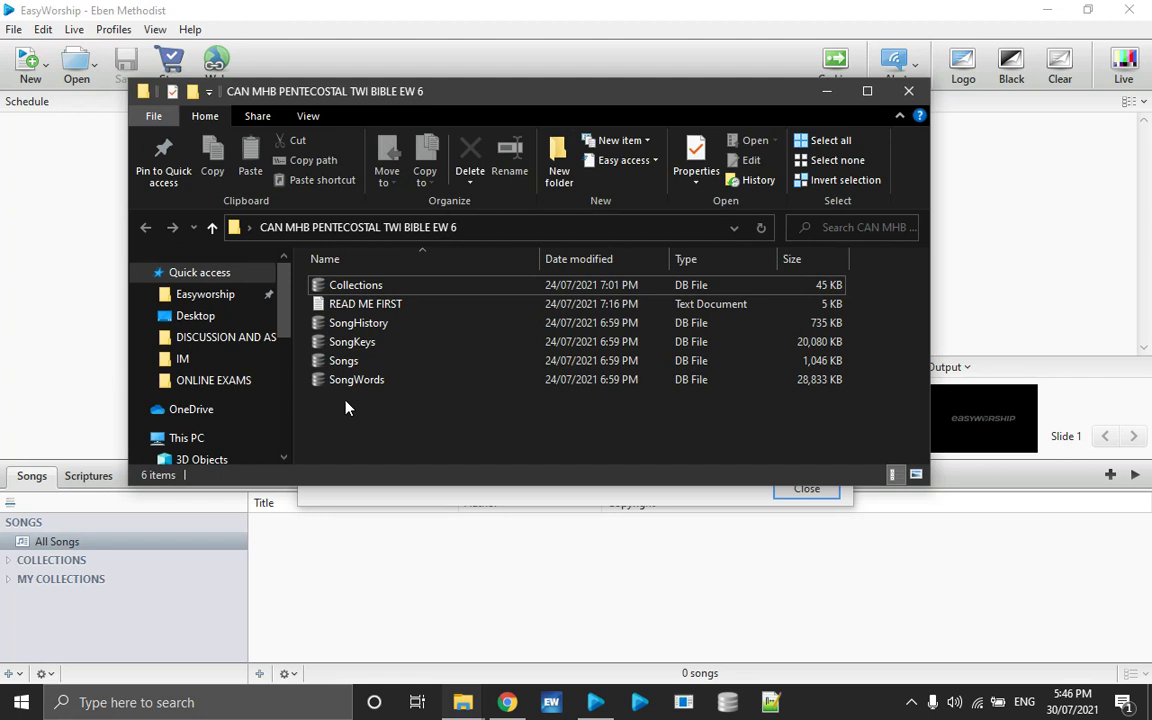
click(364, 311)
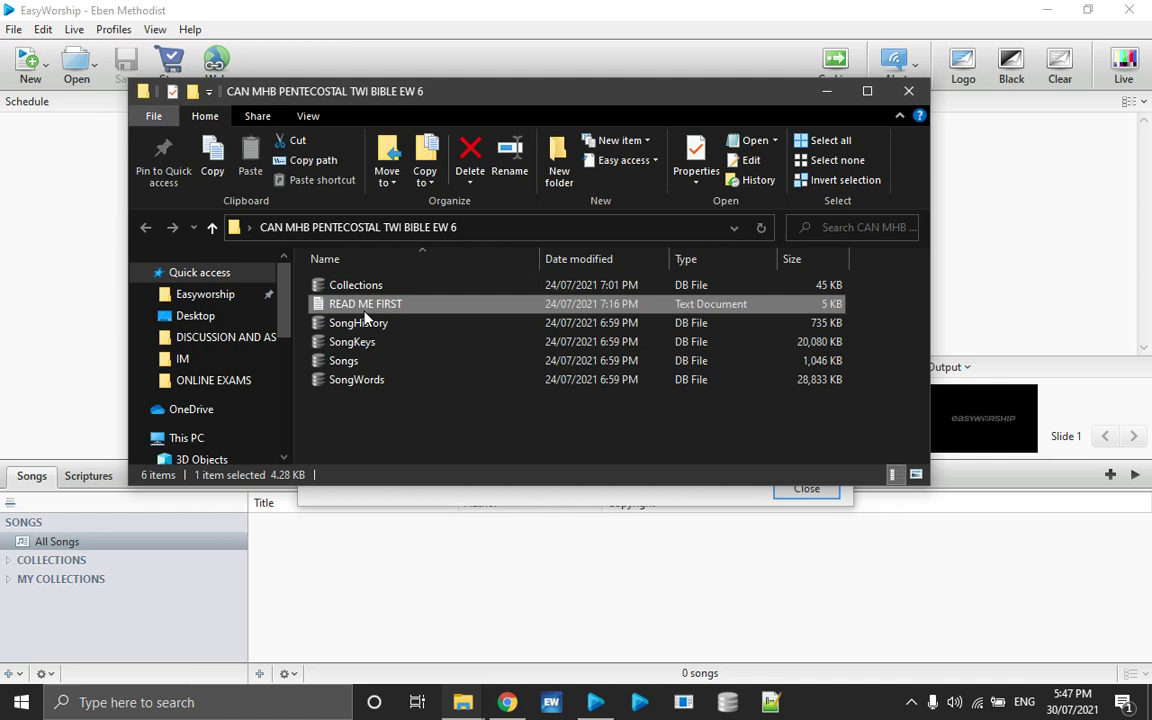
click(345, 379)
shift+click(348, 362)
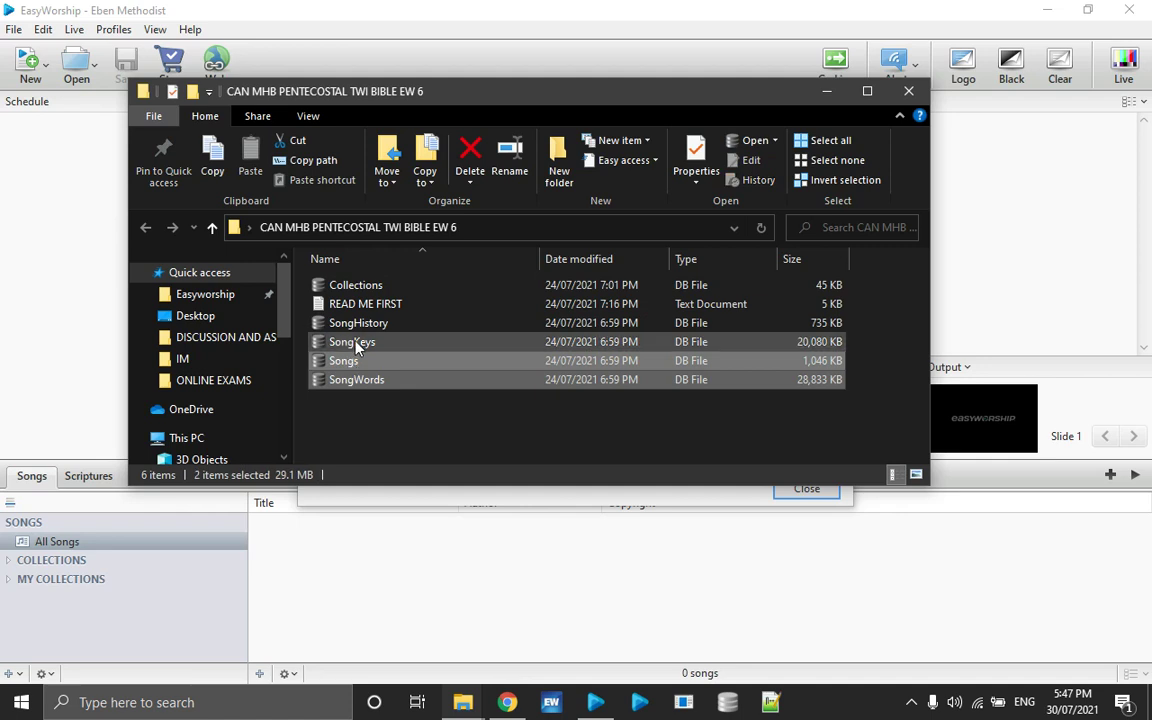
shift+click(360, 325)
ctrl+click(376, 287)
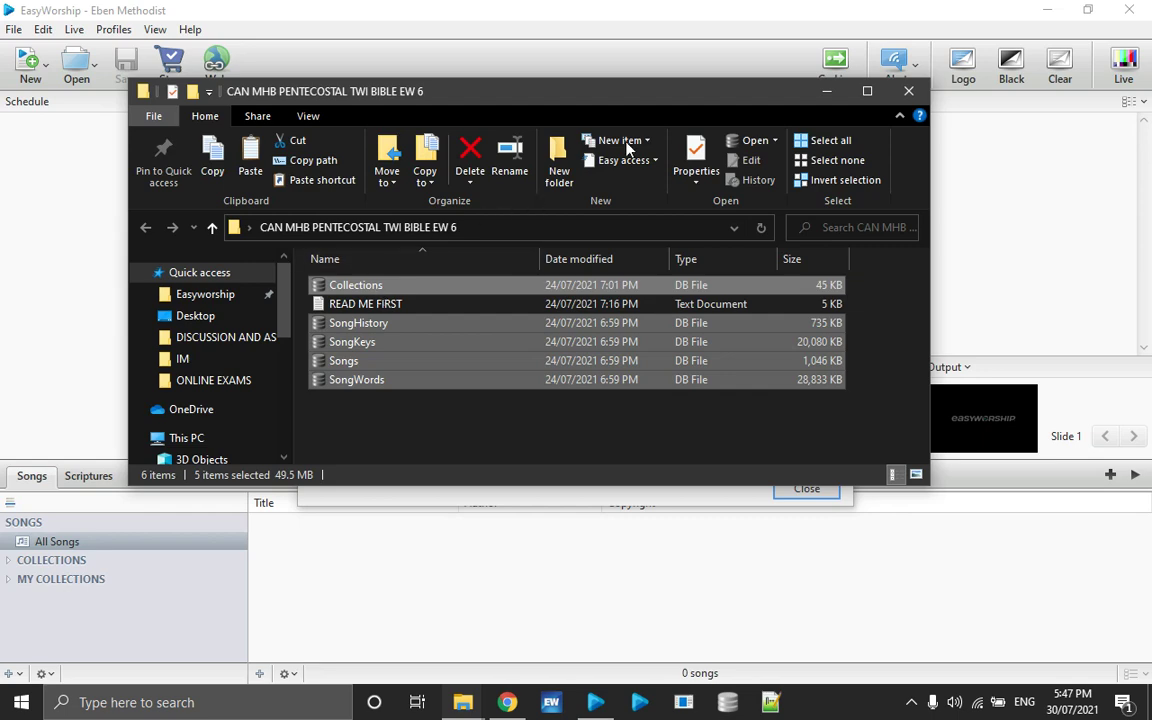
click(824, 93)
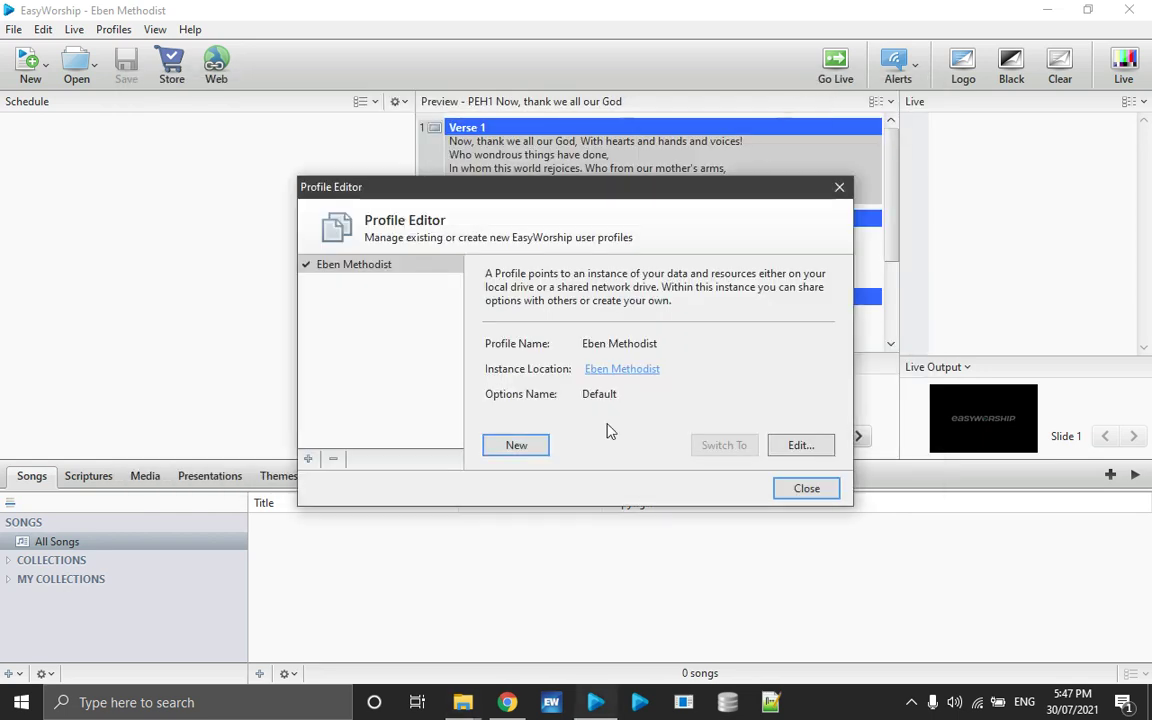
- Paste the copied database files into the profile's Data folder, replacing the existing ones, and close the Profile Editor
mouse_move(463, 702)
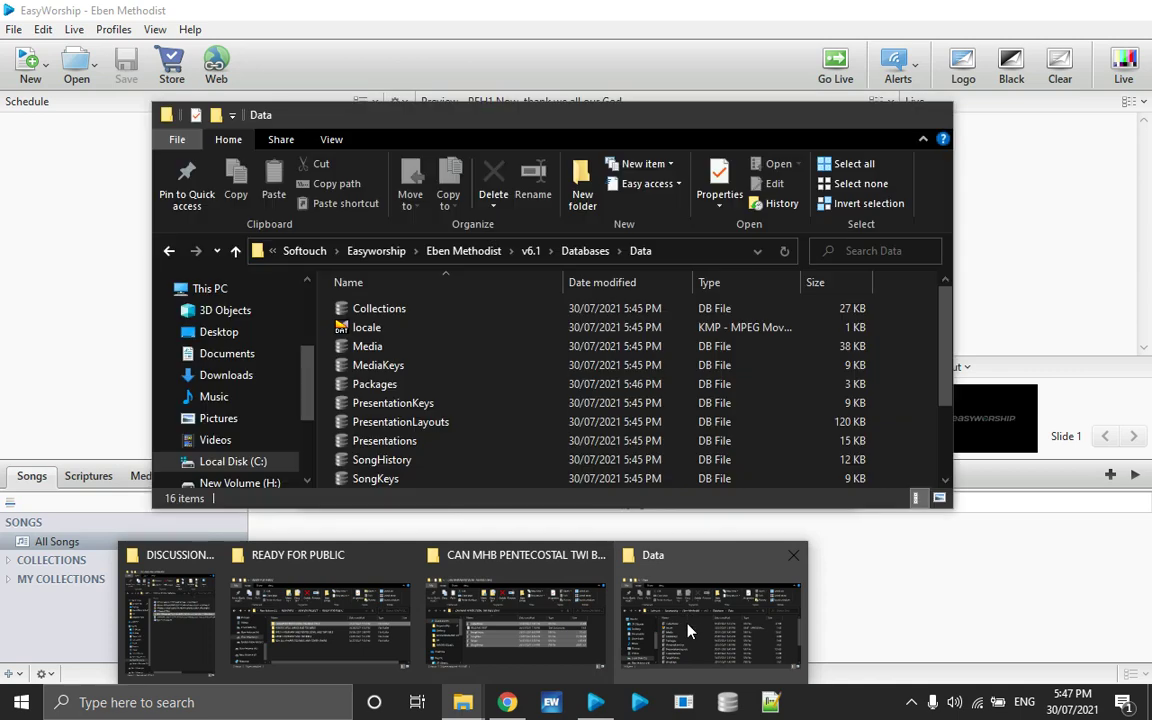
click(679, 629)
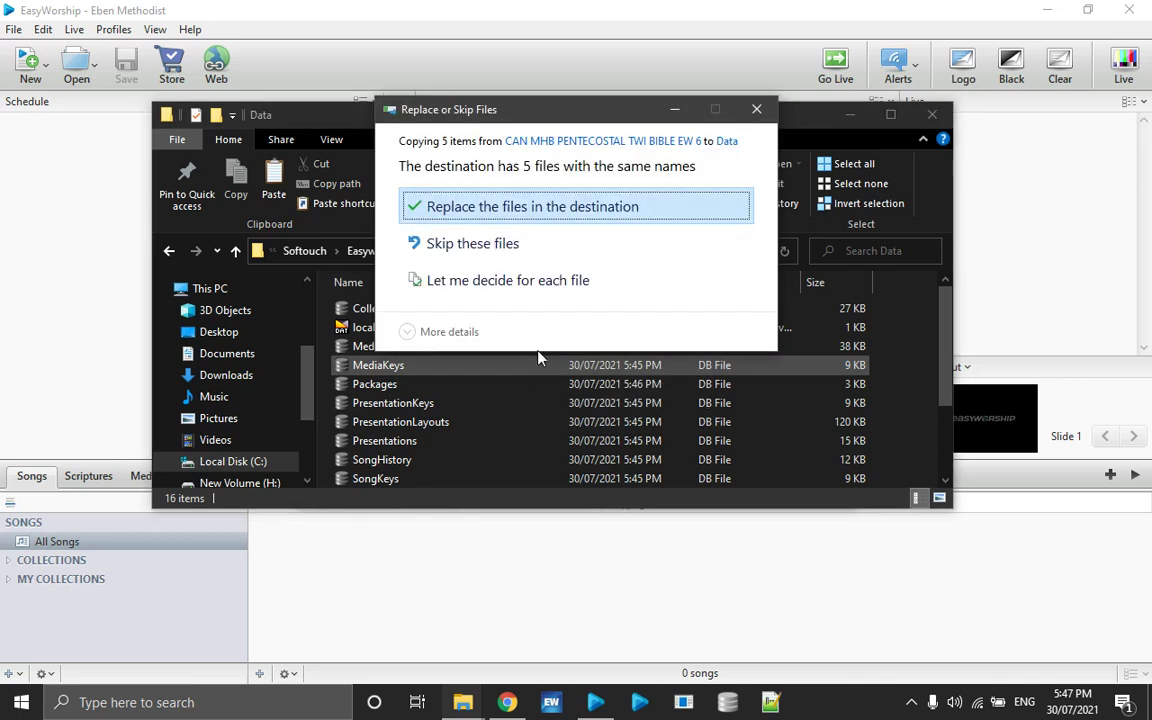
click(535, 208)
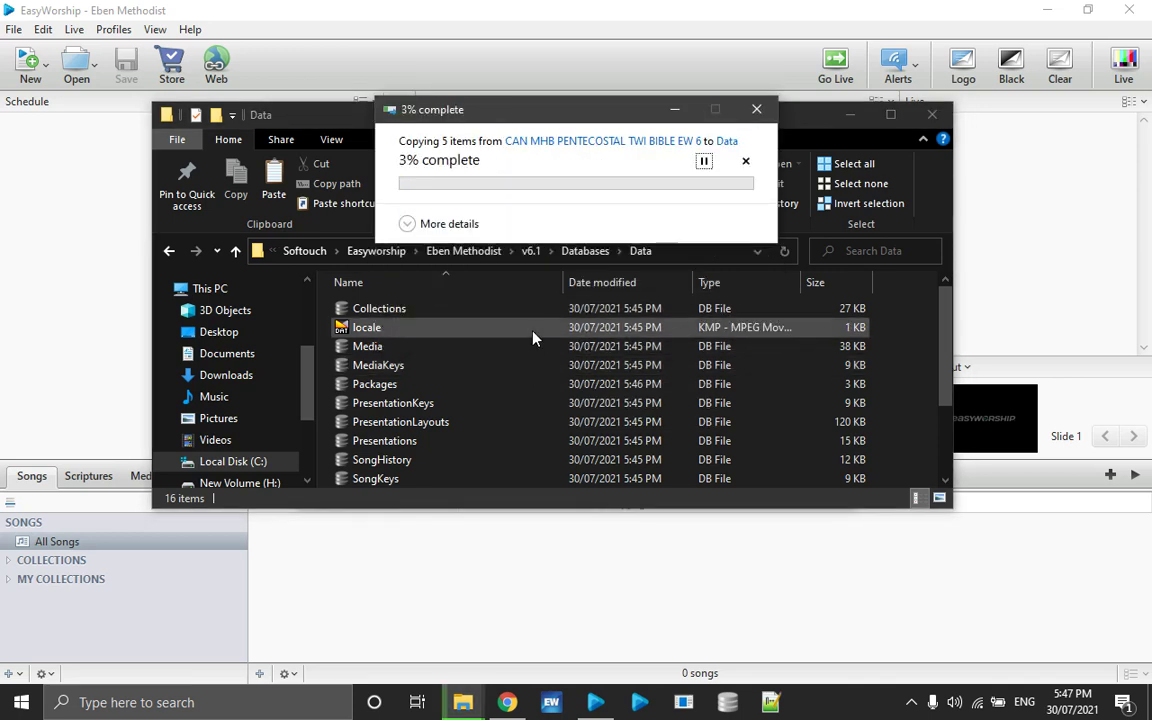
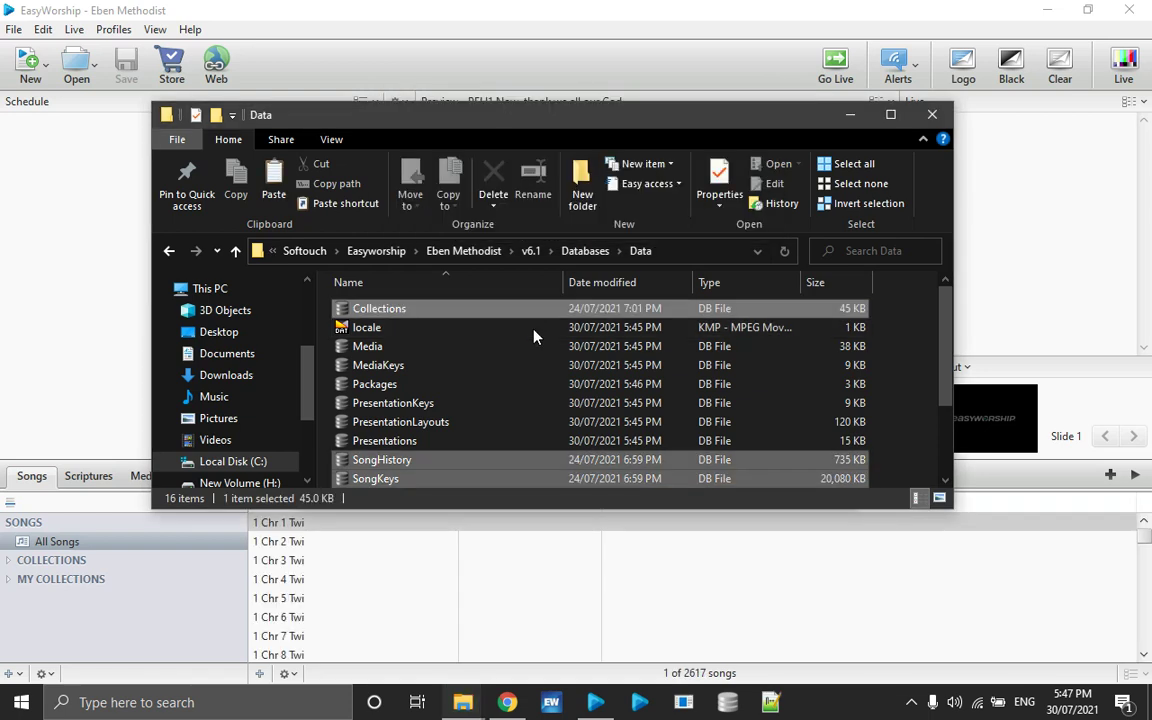
click(850, 117)
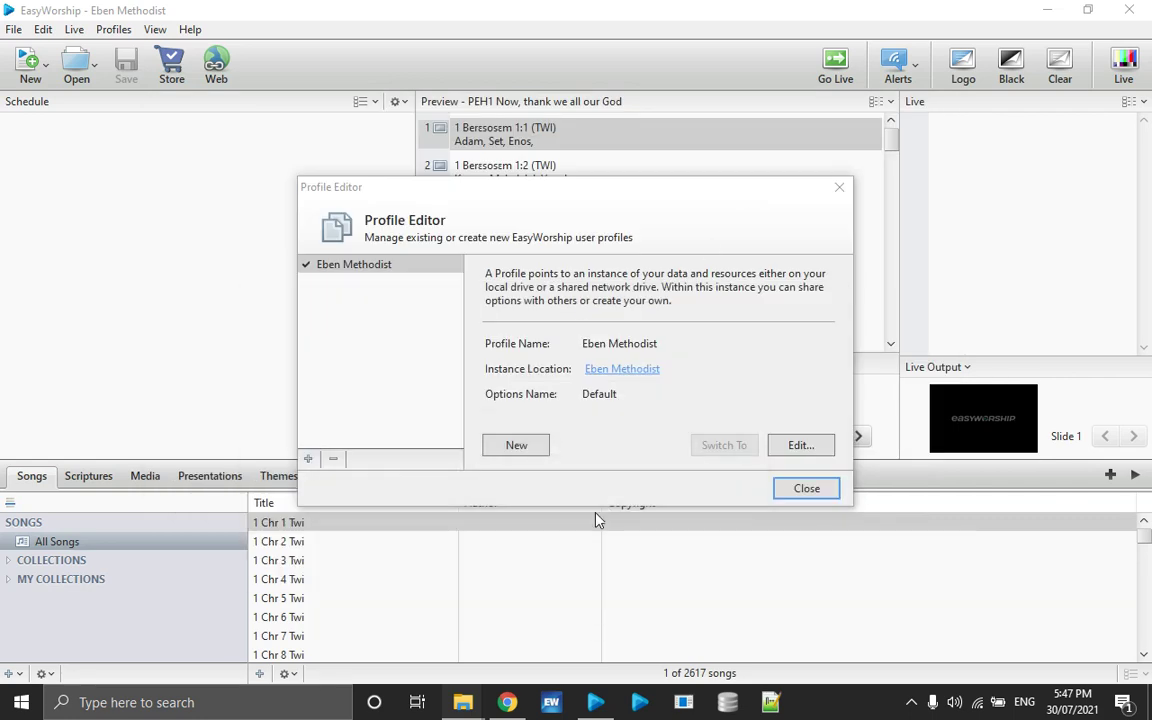
click(816, 493)
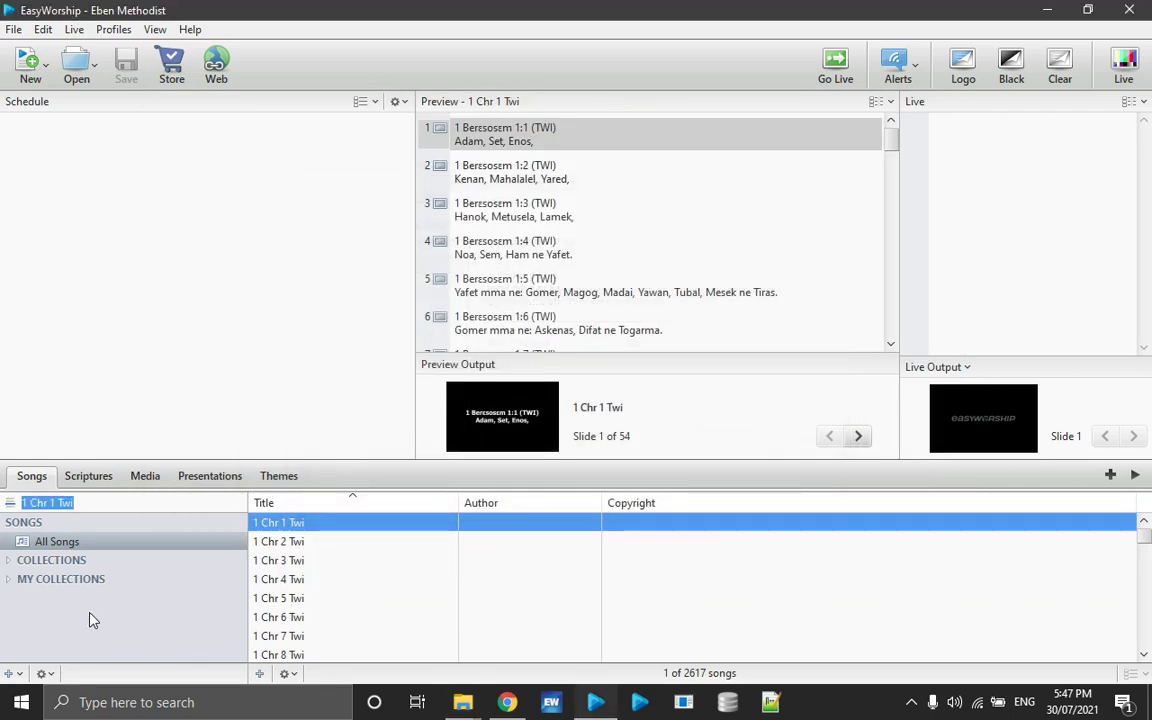
- Expand the song collections and display the songs of the CAN collection
click(10, 563)
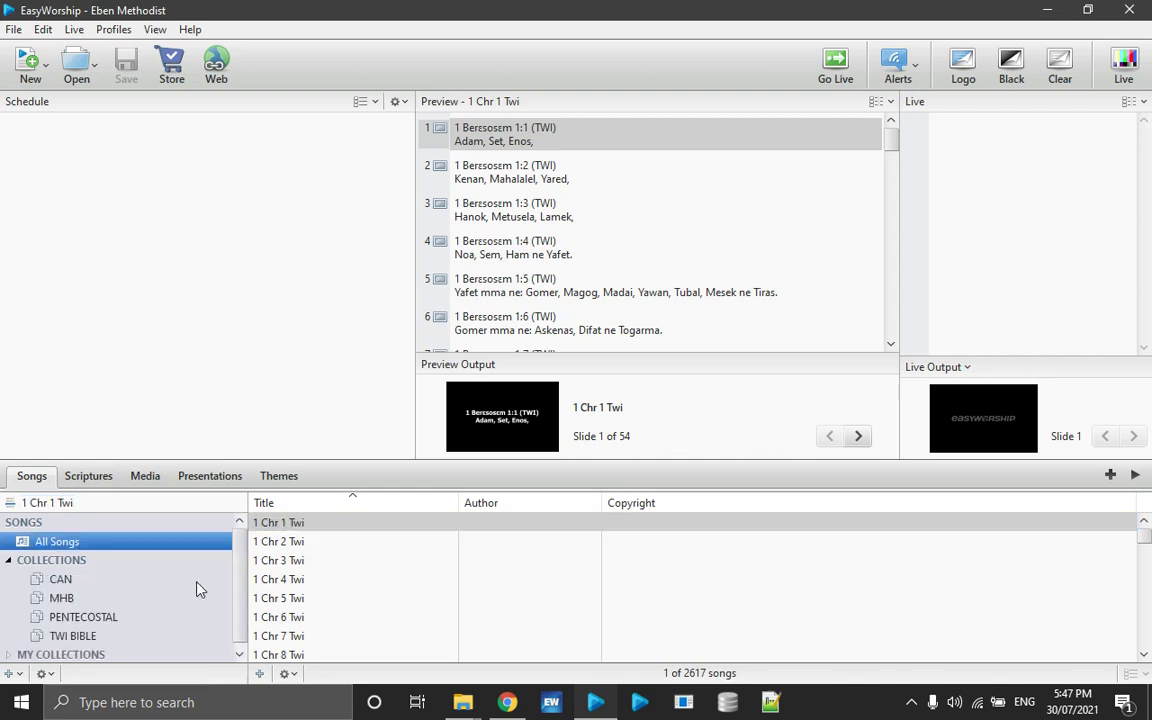
drag(238, 597, 236, 607)
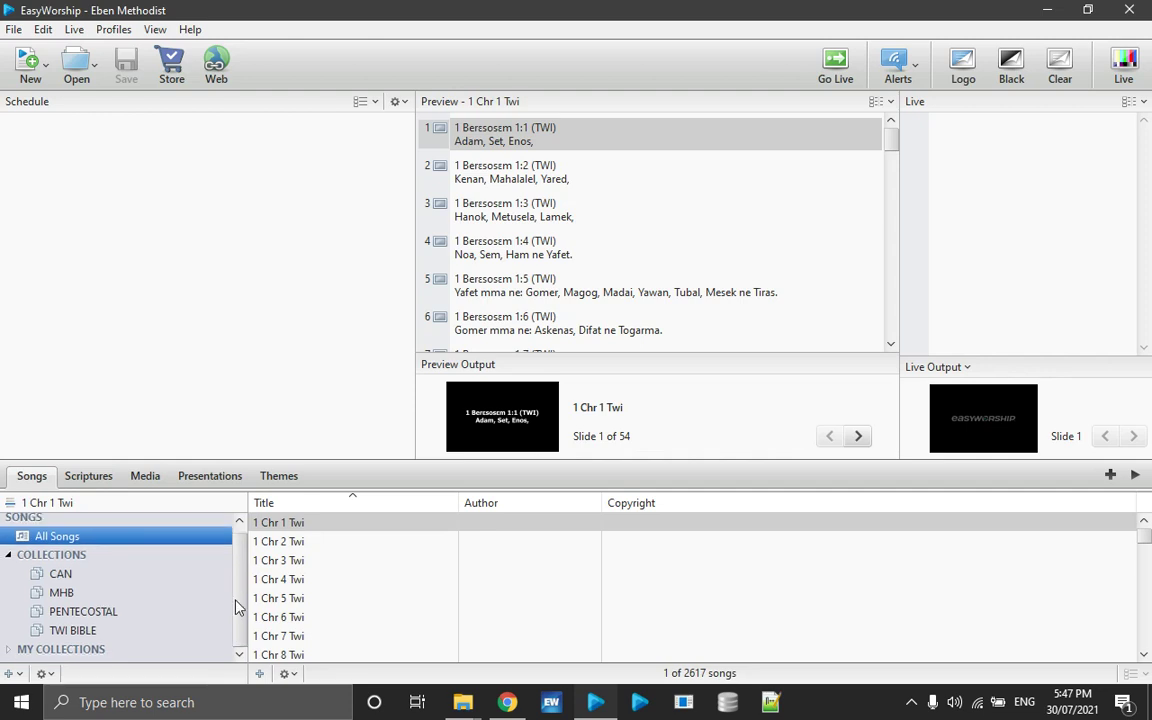
click(51, 579)
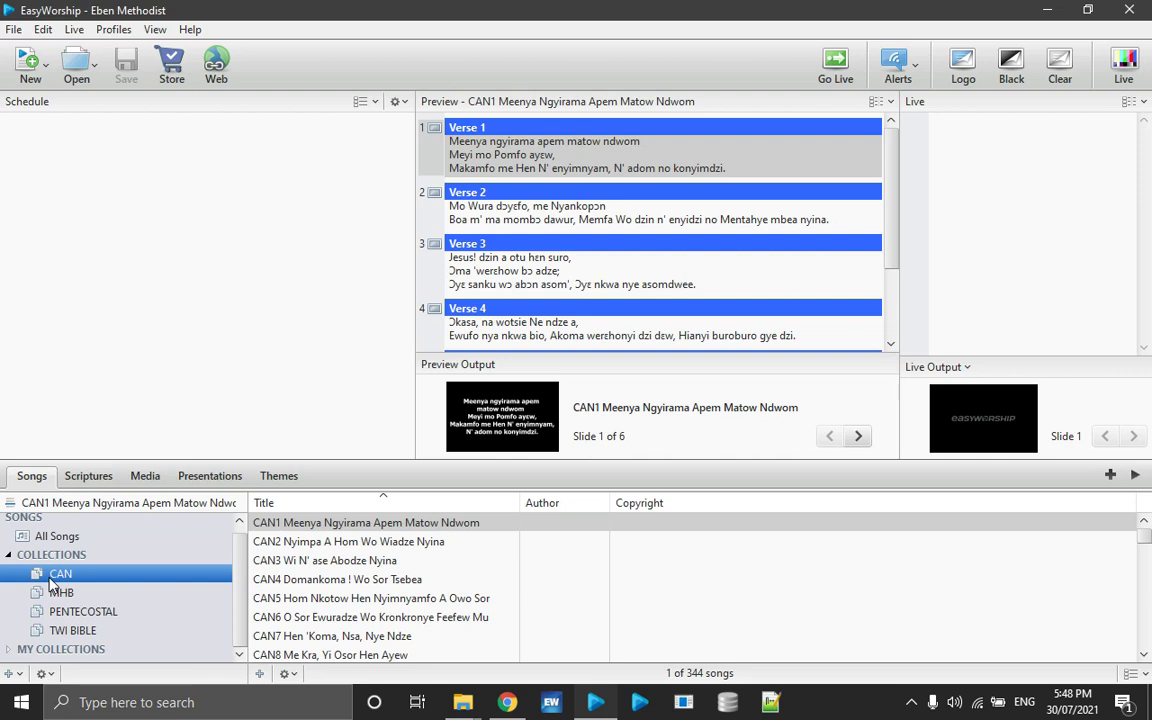
- Search the CAN collection for song CAN200 and select its Verse 1 in the preview
click(59, 505)
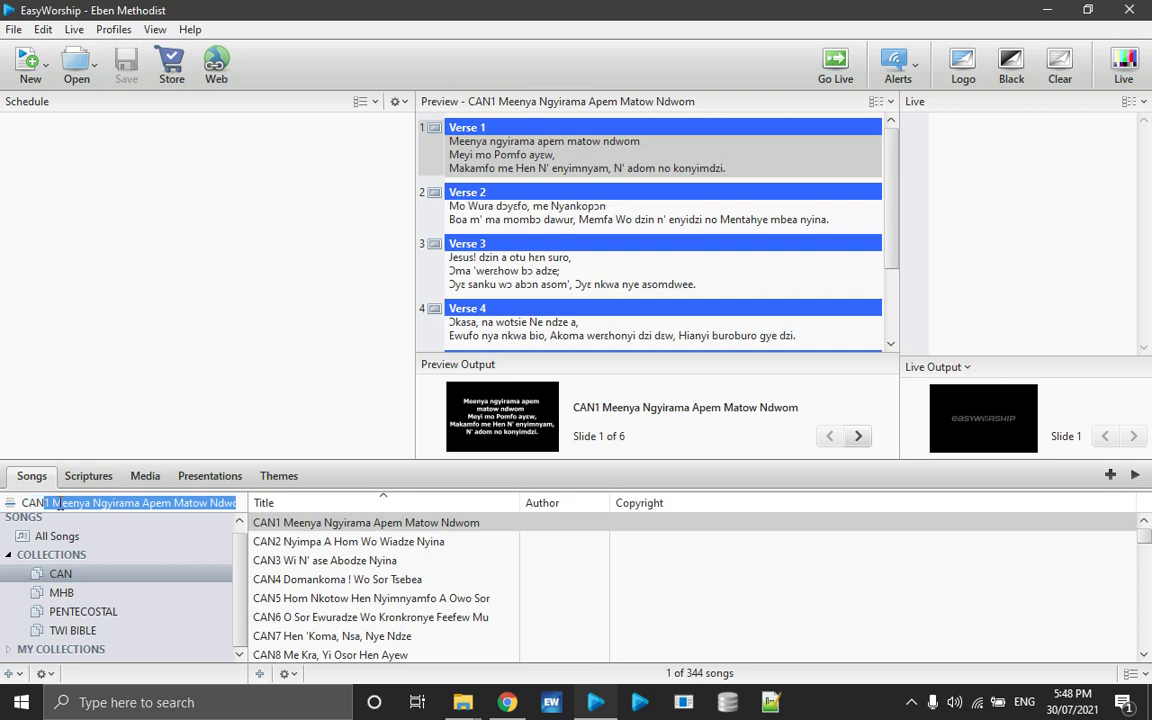
text(CAN2)
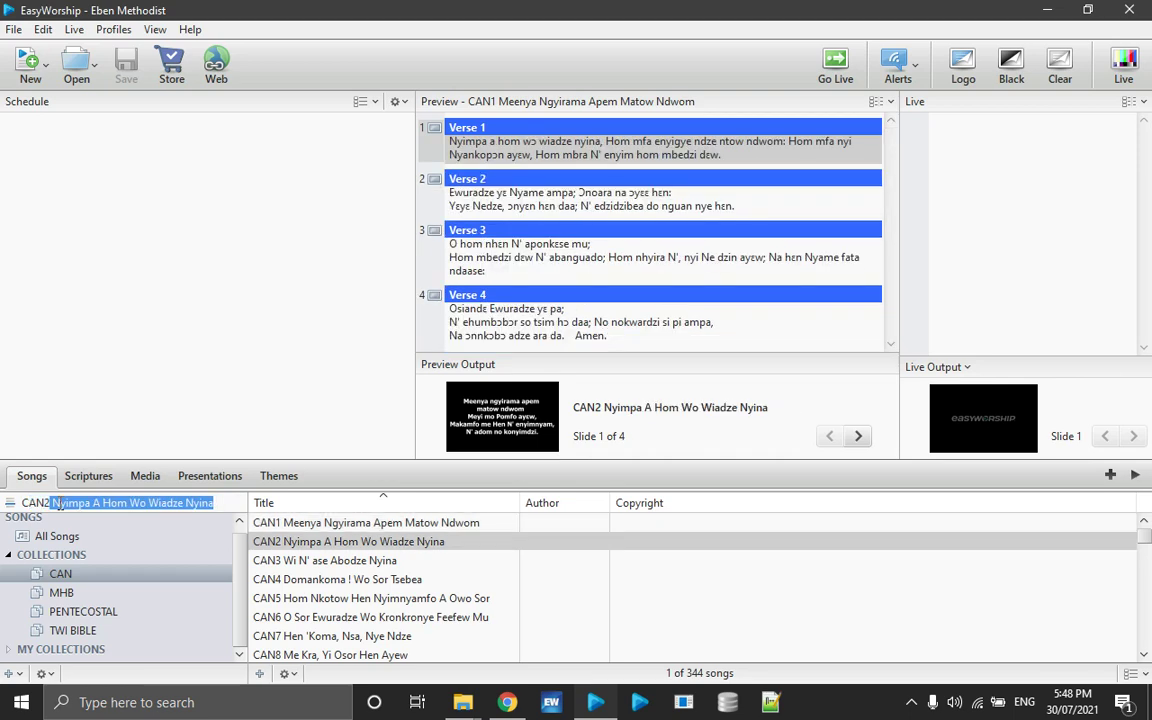
text(00 Agyedzifo Hon Kwankyerefo A)
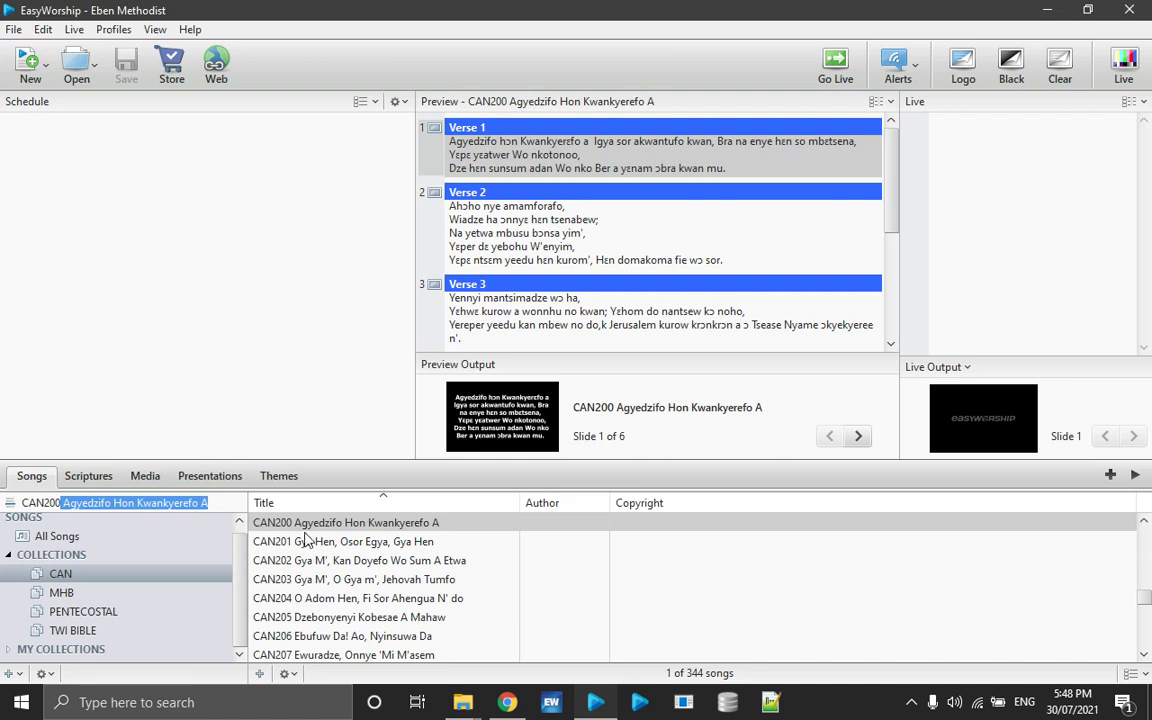
drag(896, 245, 630, 240)
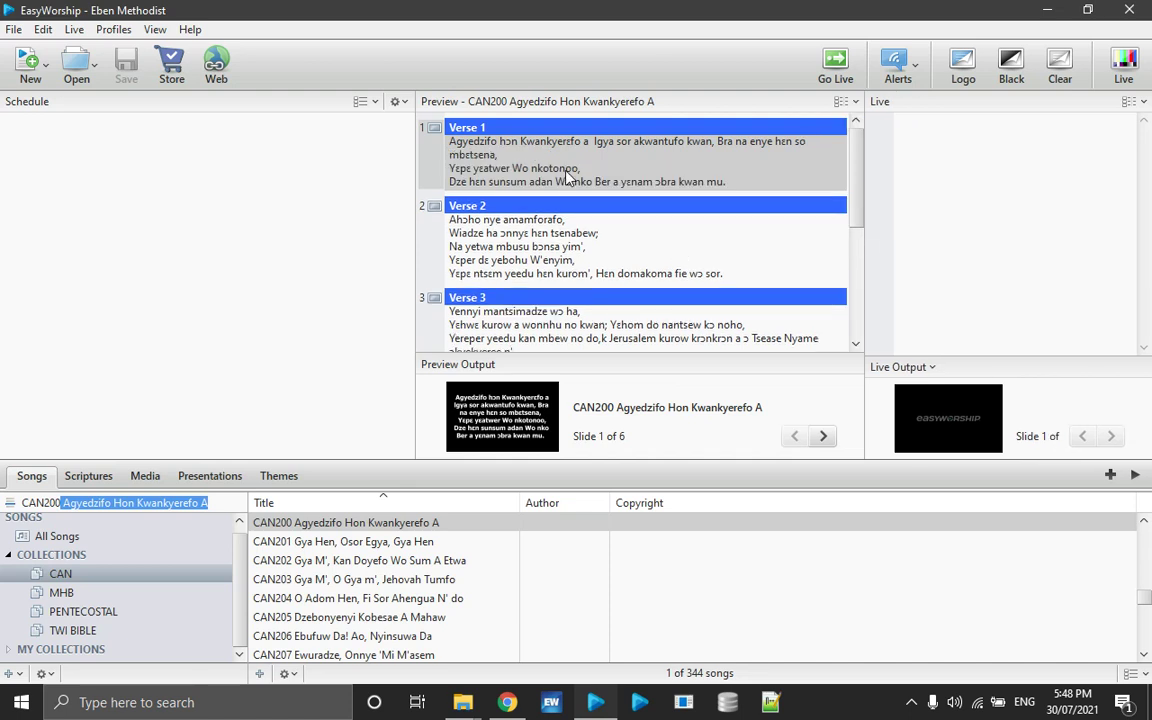
click(511, 162)
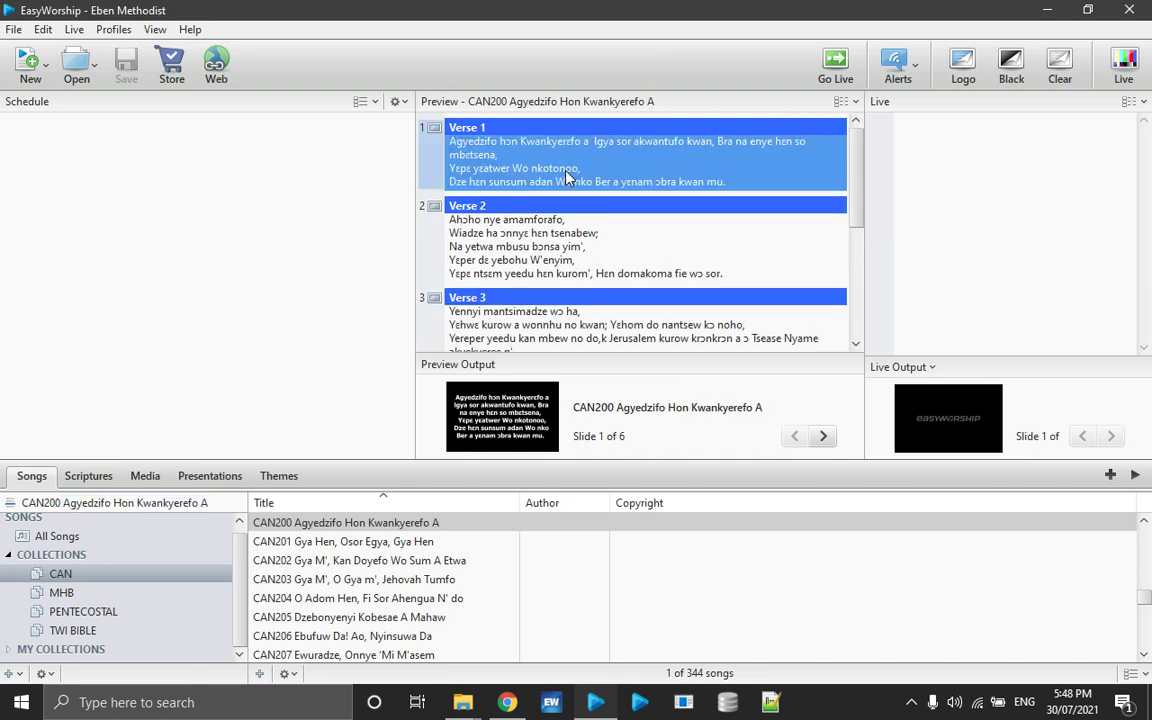
- Go through Verses 2 to 4 of CAN200 in the preview and send Verse 4 live
click(547, 256)
scroll(545, 265, down, 1)
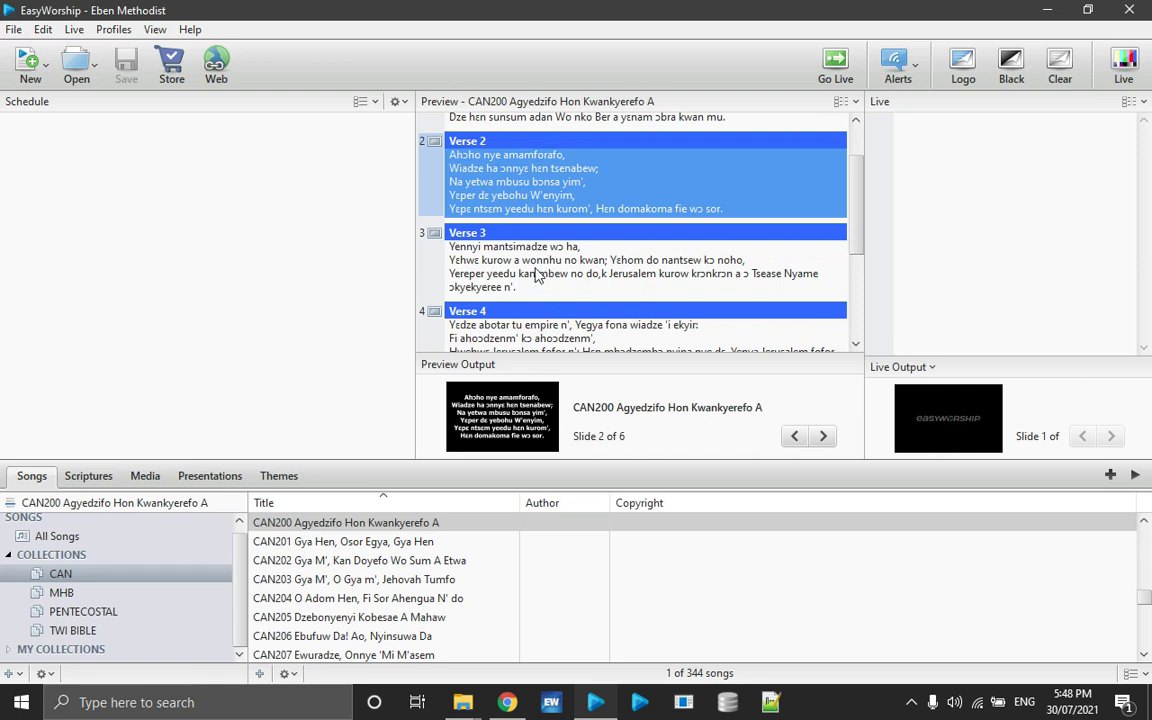
scroll(537, 276, up, 1)
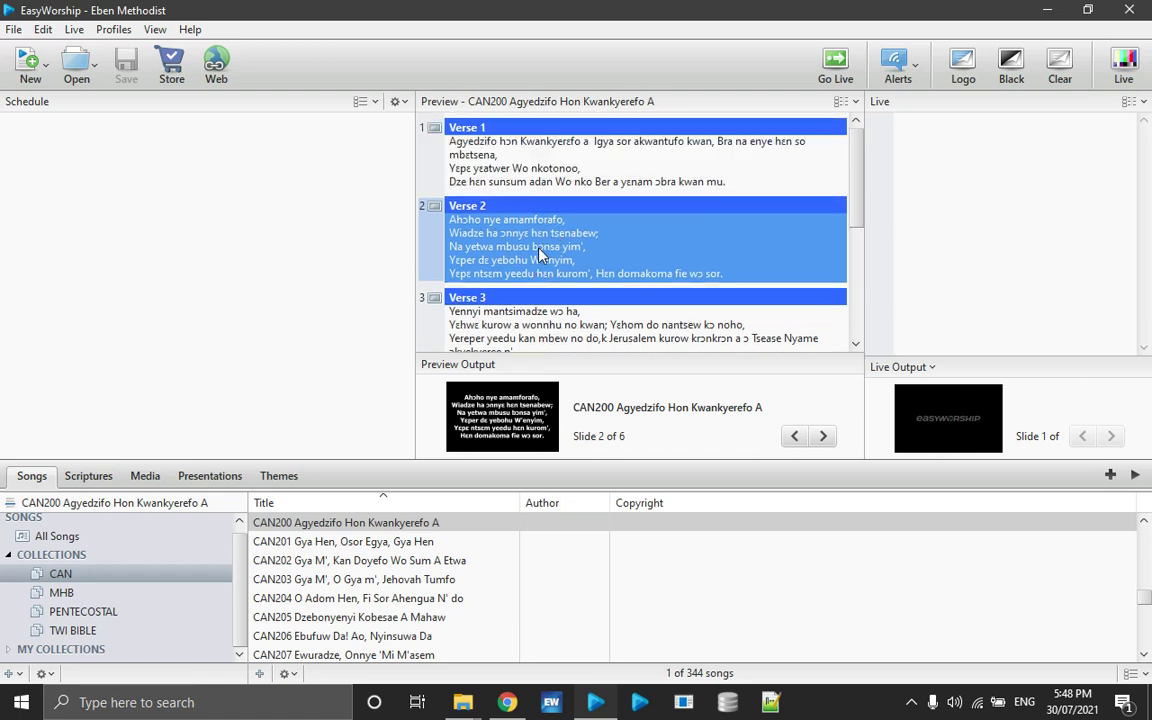
scroll(533, 298, down, 1)
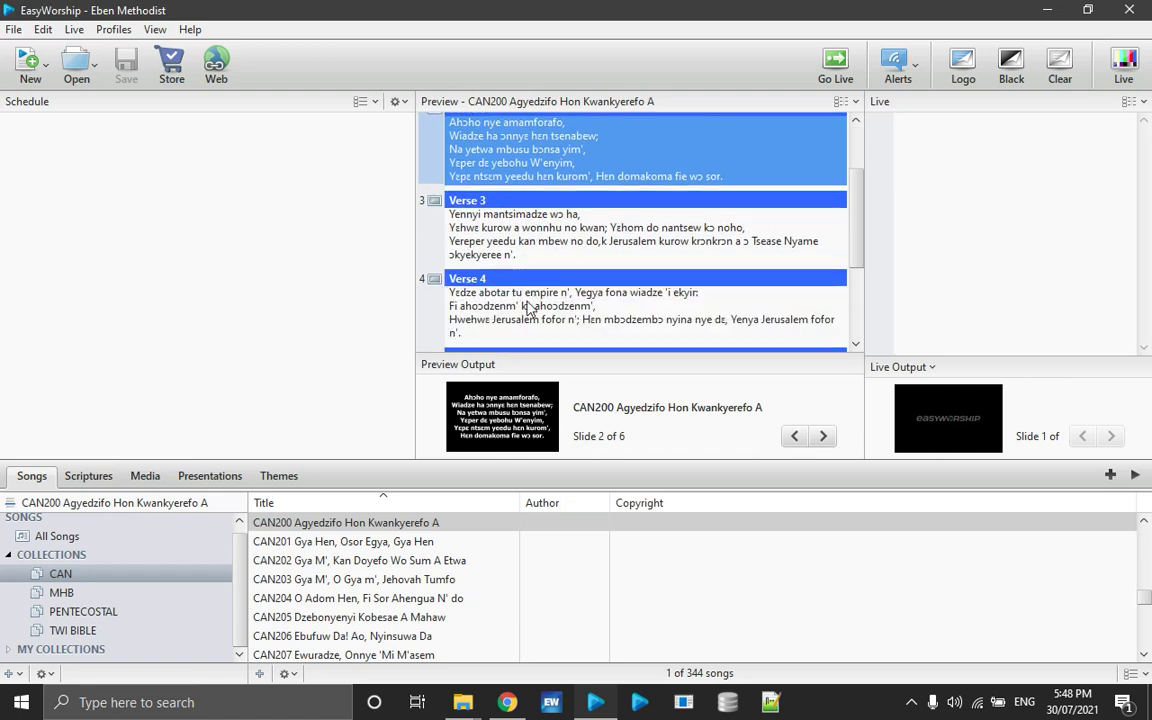
click(506, 213)
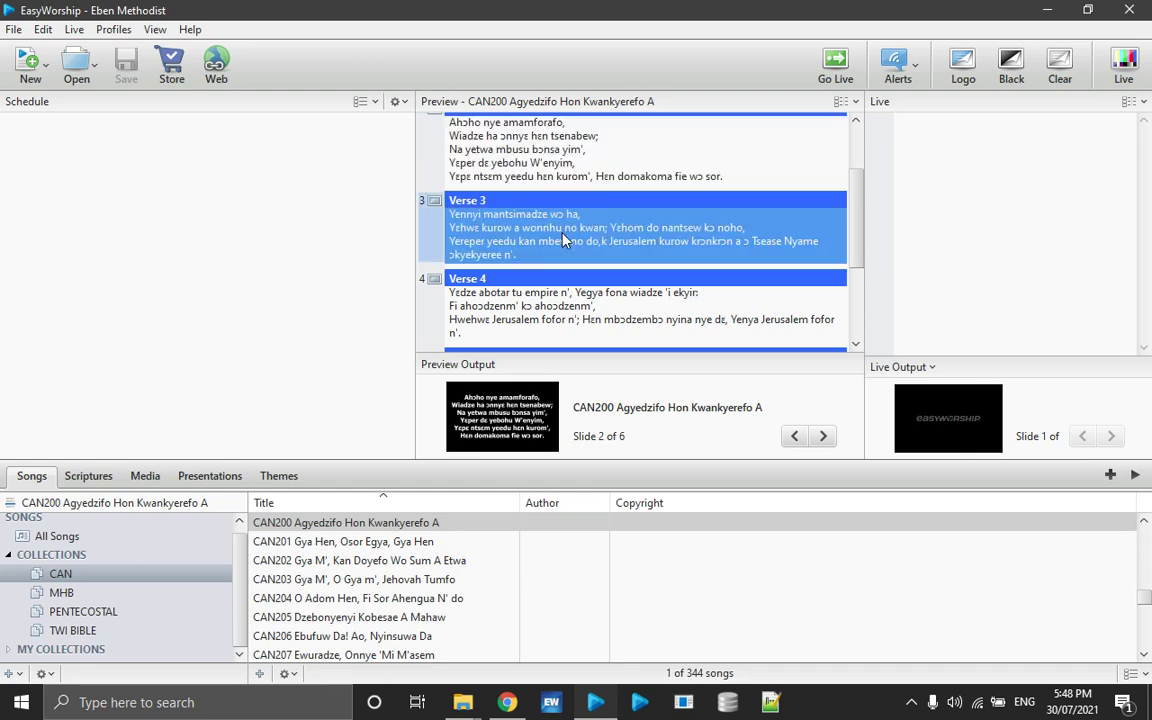
click(550, 320)
double_click(550, 320)
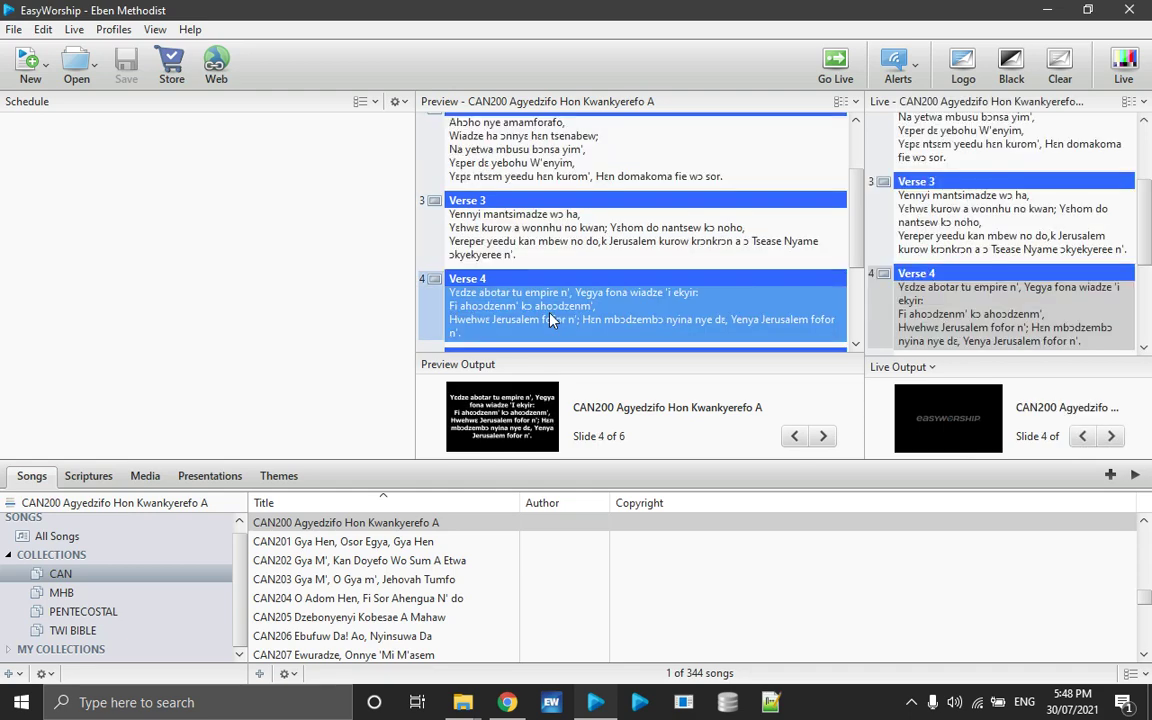
- Switch the live slide of CAN200 to Verse 2, turn on the live output and shrink the program window to reveal it
click(1035, 232)
click(912, 140)
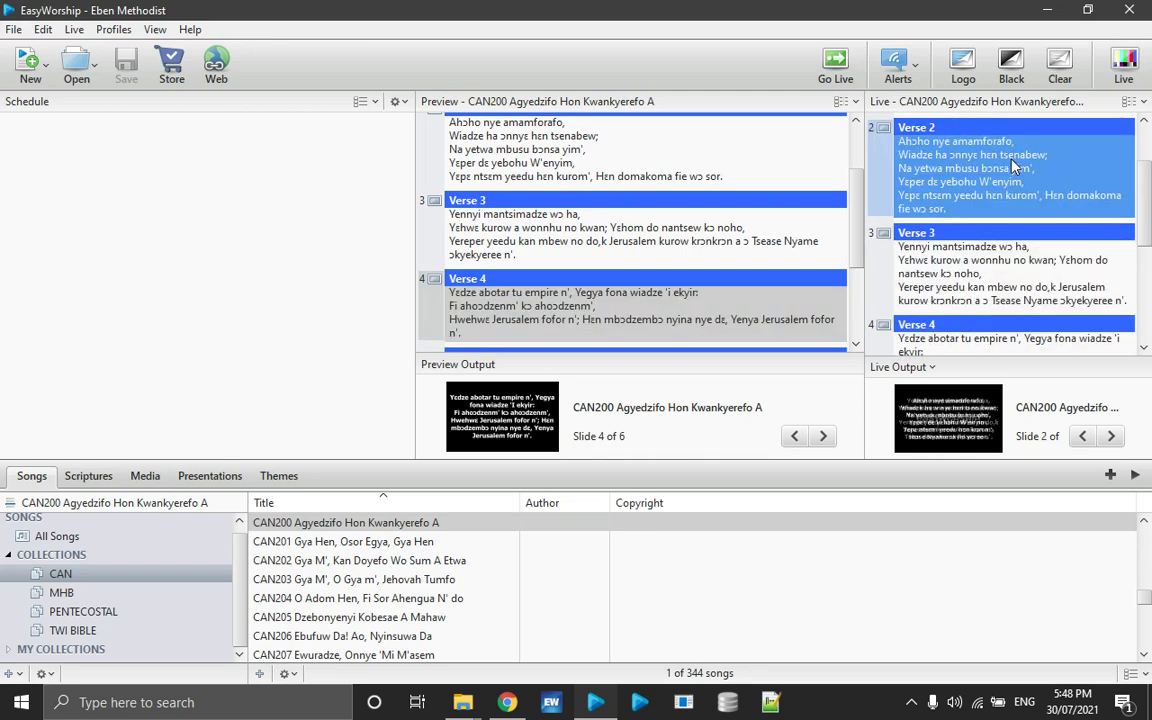
click(1125, 66)
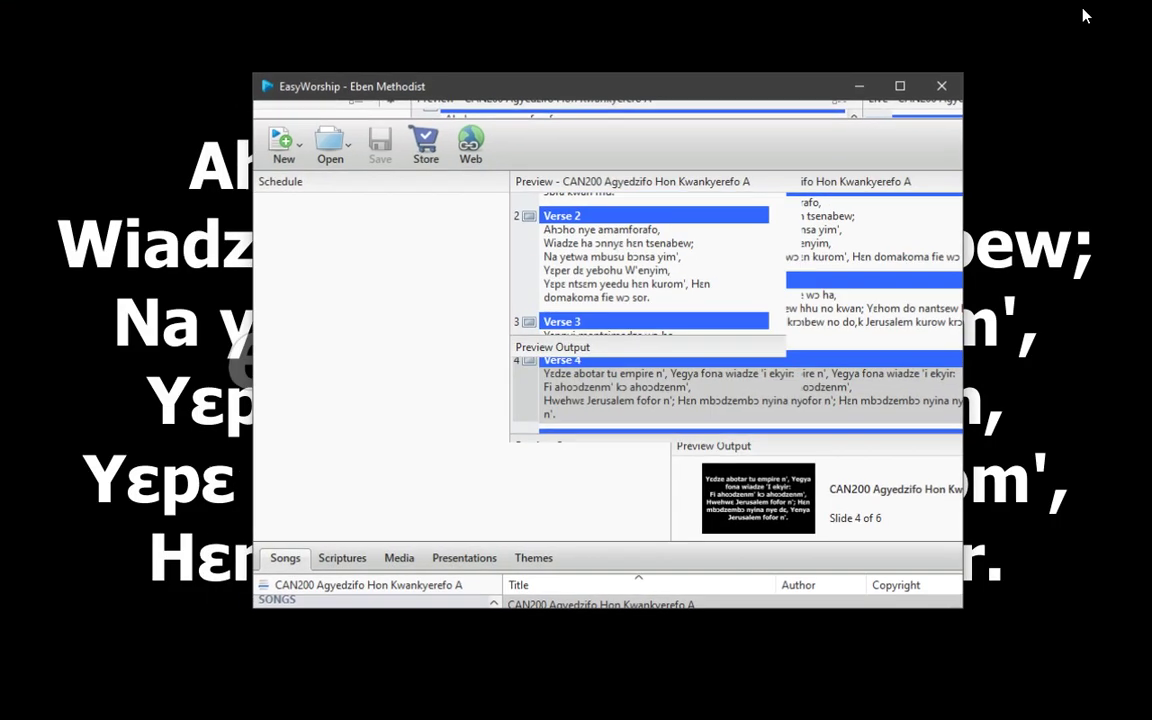
drag(630, 92, 606, 174)
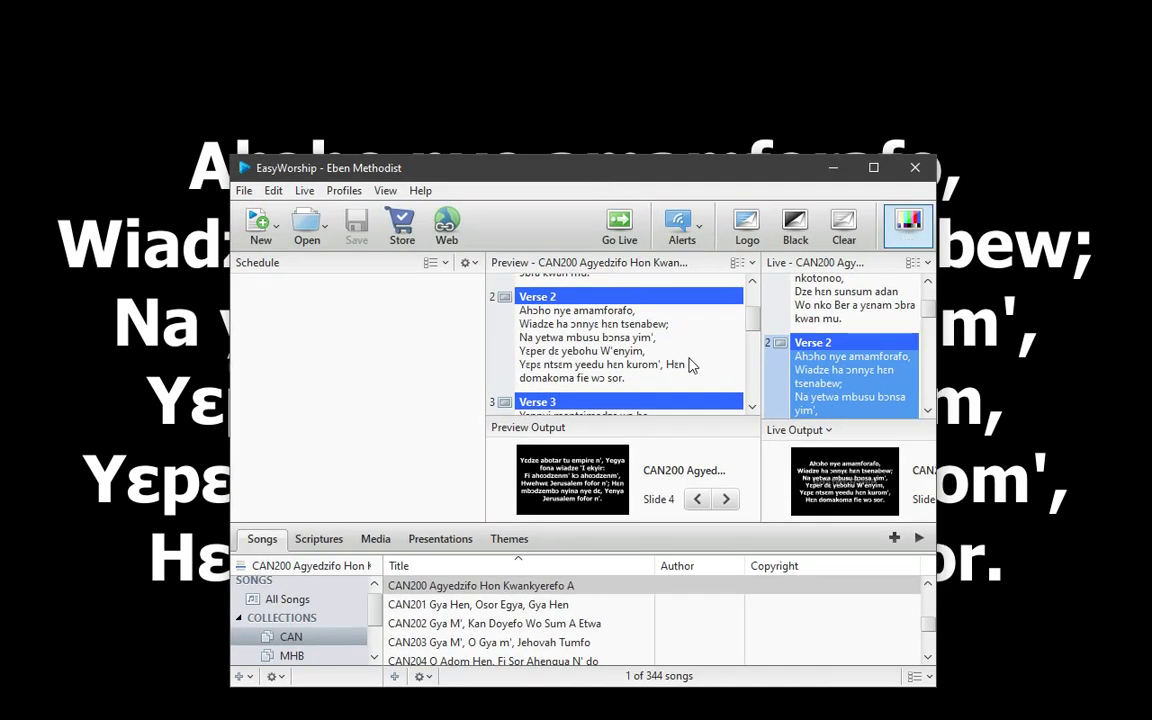
- Show Verse 1 of CAN200 live, then turn off the live output and maximize the program window
click(824, 308)
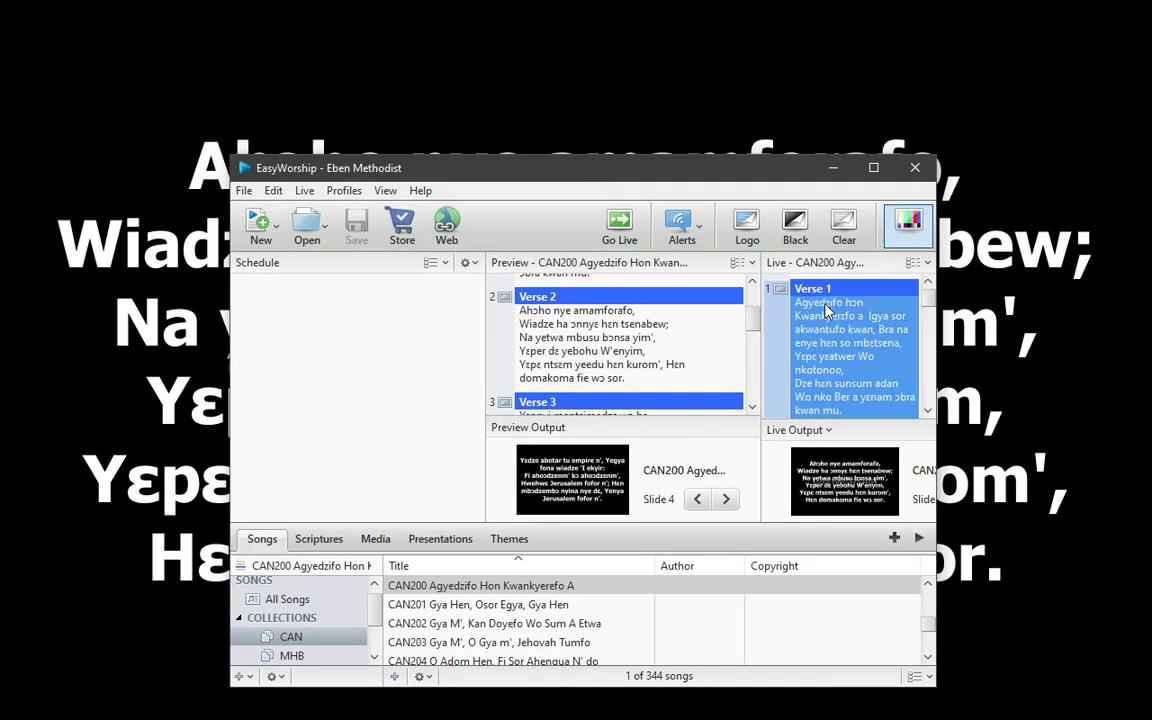
click(918, 222)
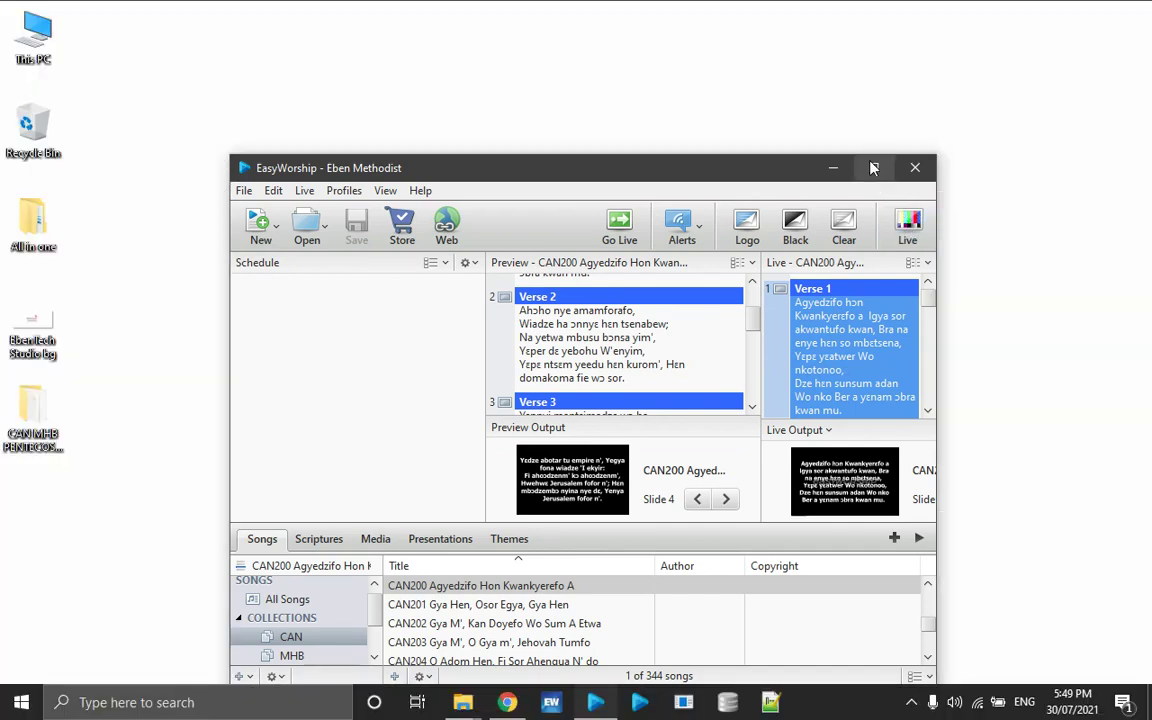
click(873, 167)
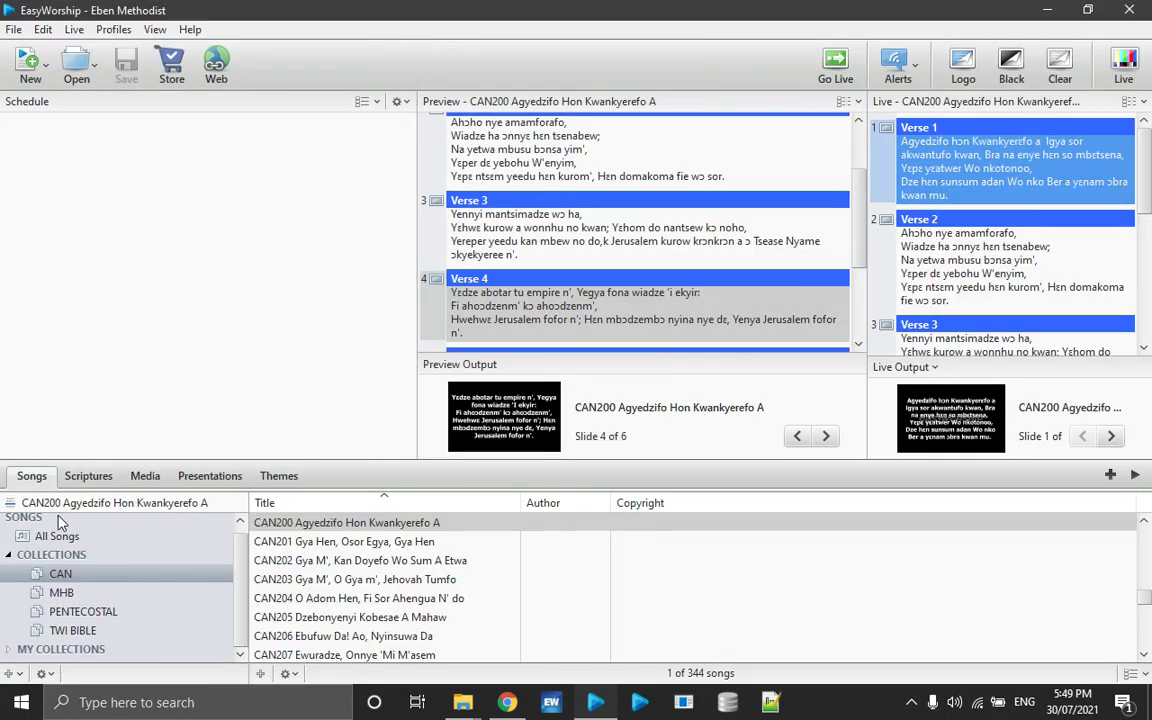
- Display the MHB collection and search it for song MHB100
click(58, 593)
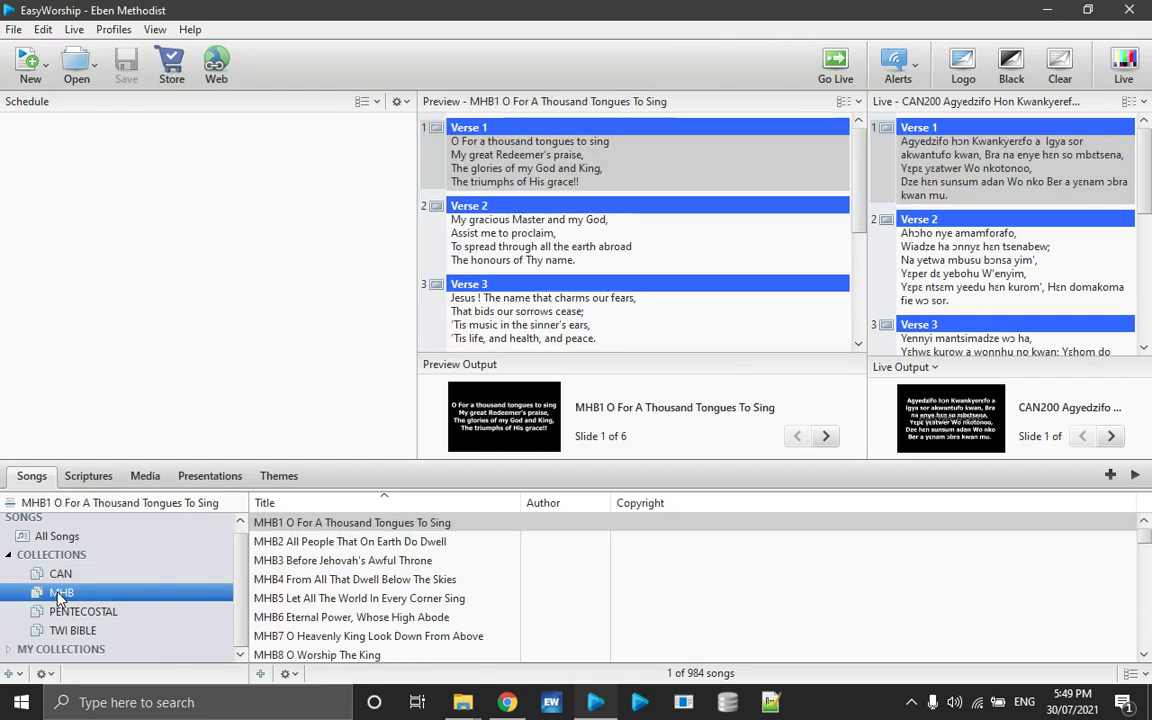
click(45, 508)
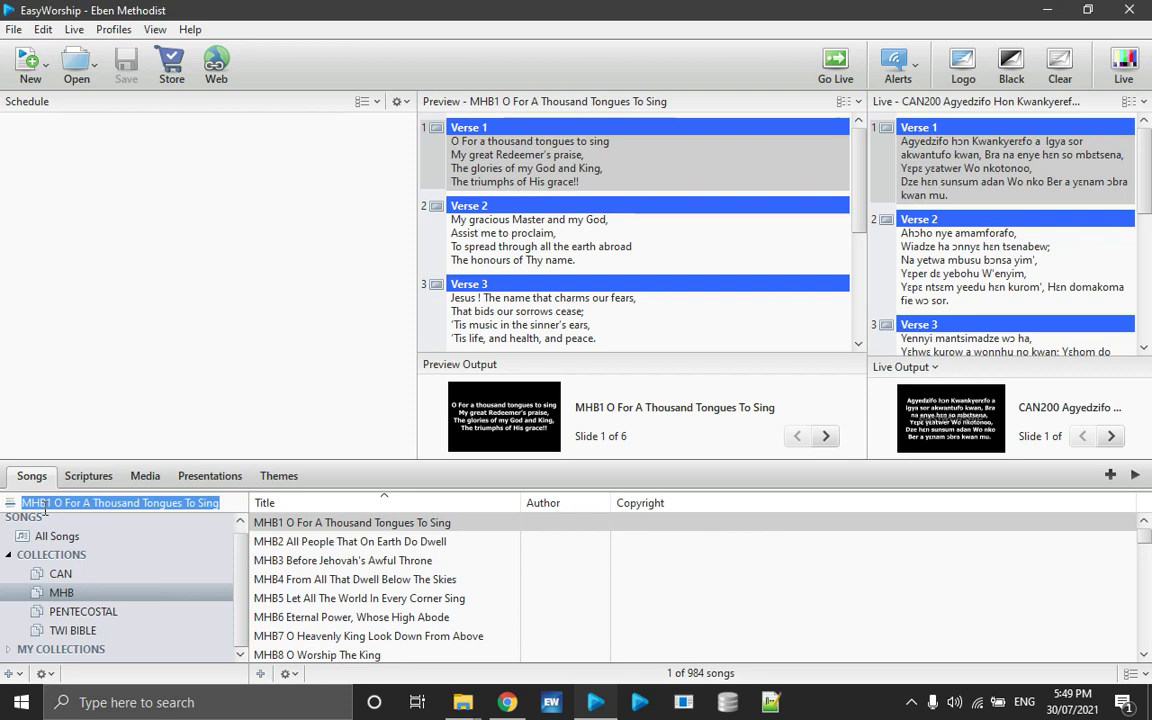
key(shift+Right)
key(shift+Right)
key(shift+Right)
text(100)
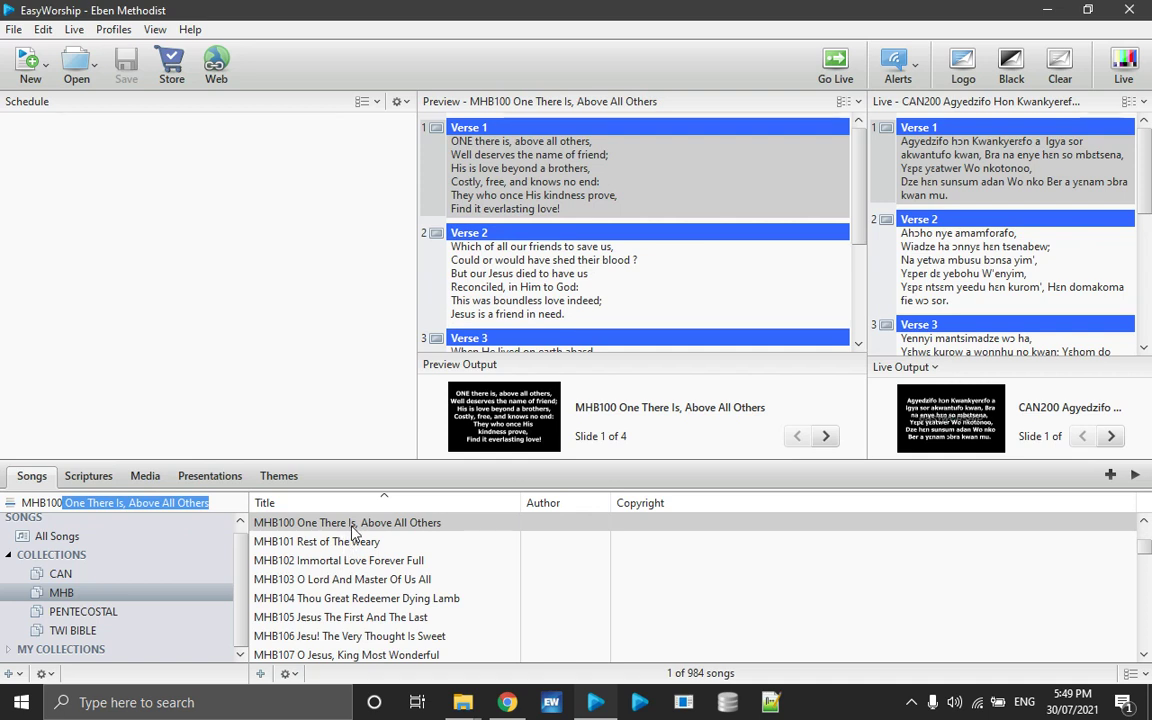
- Search the MHB collection for song MHB2 and look through its verses down to Verse 4
click(28, 503)
text(MHB2 All People That On Earth Do Dwell)
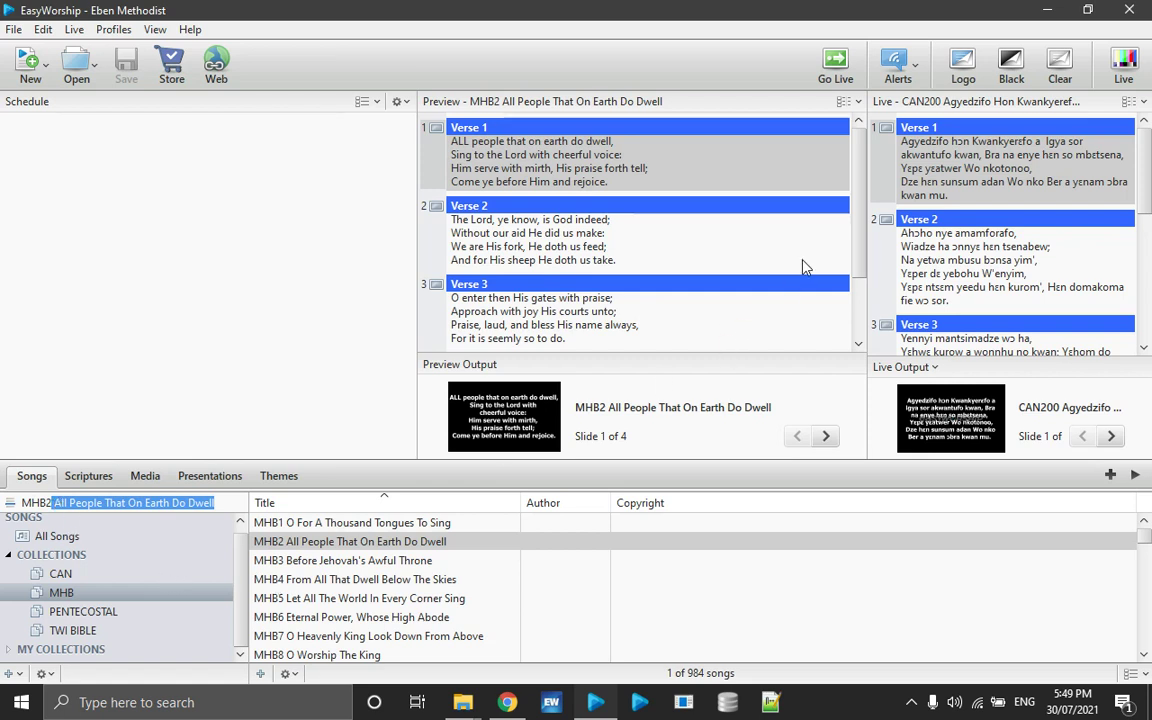
drag(858, 227, 855, 290)
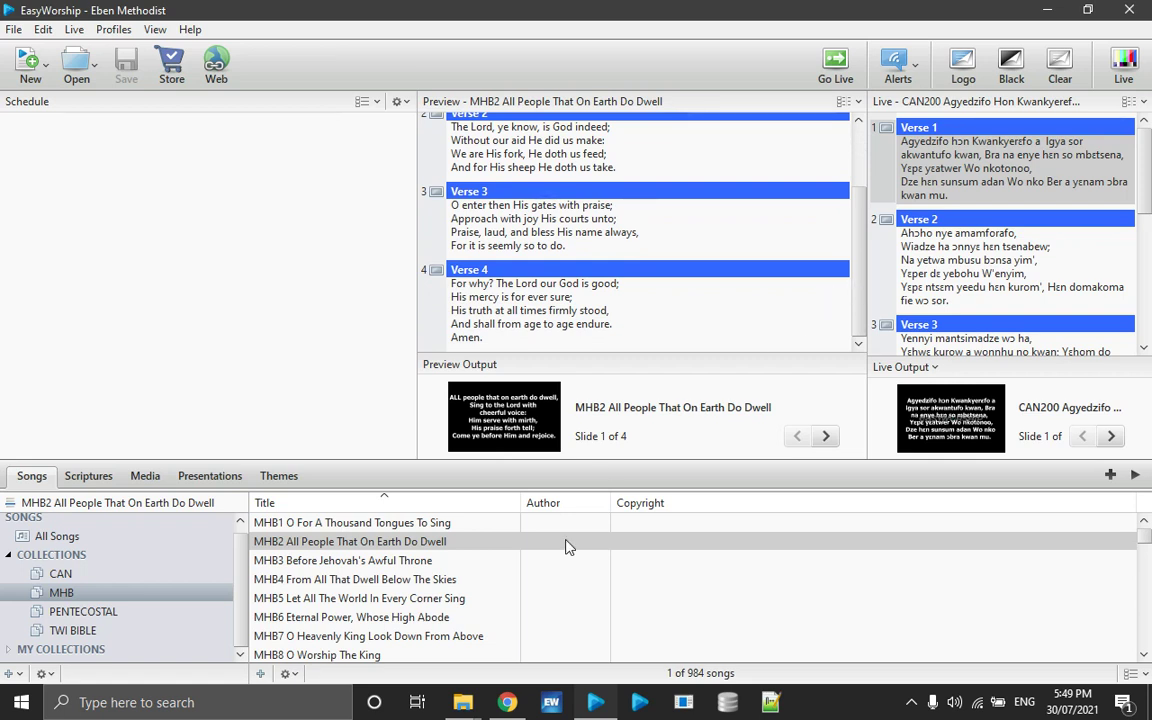
- Display the PENTECOSTAL collection and preview several songs, from ABODEE NYINAA NKOTO AWURADE to MEDE M'AKOMA NYINAA BEDO WO
click(121, 612)
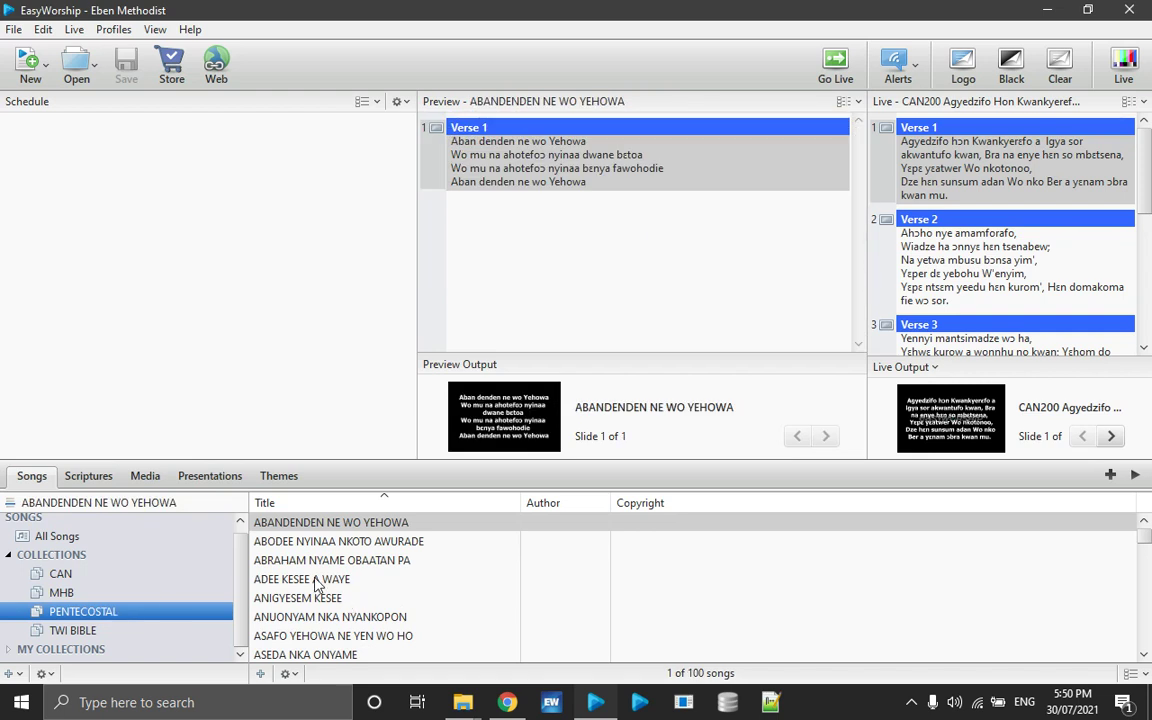
click(305, 541)
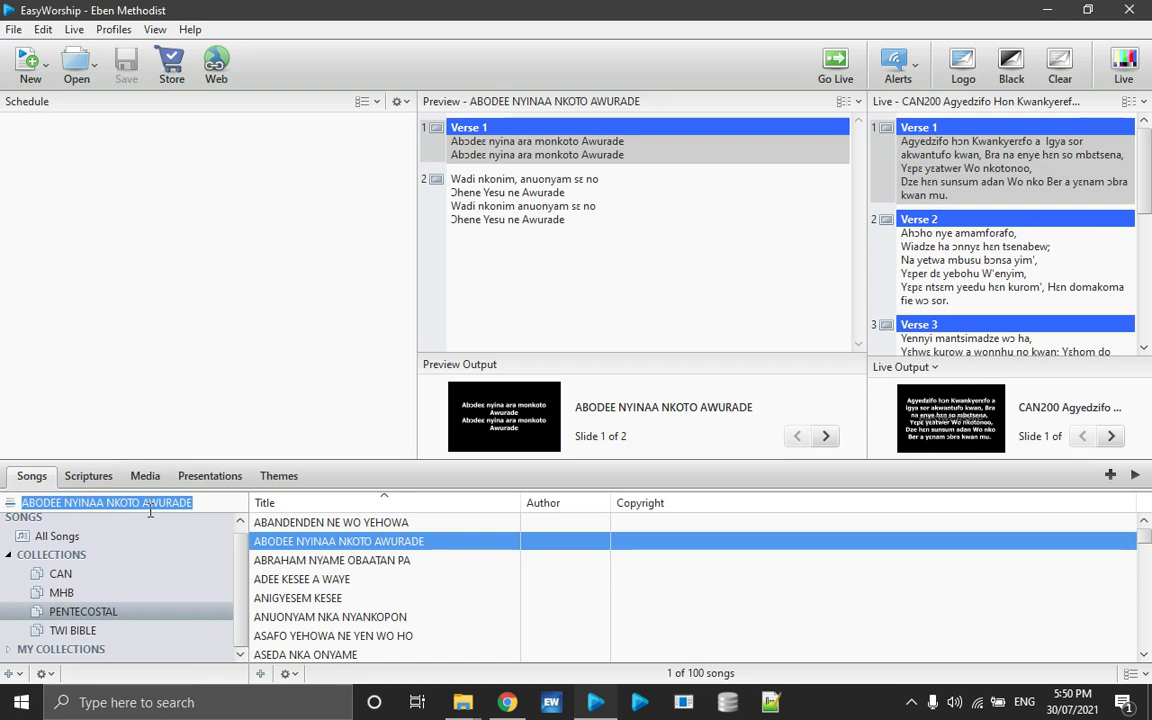
click(308, 583)
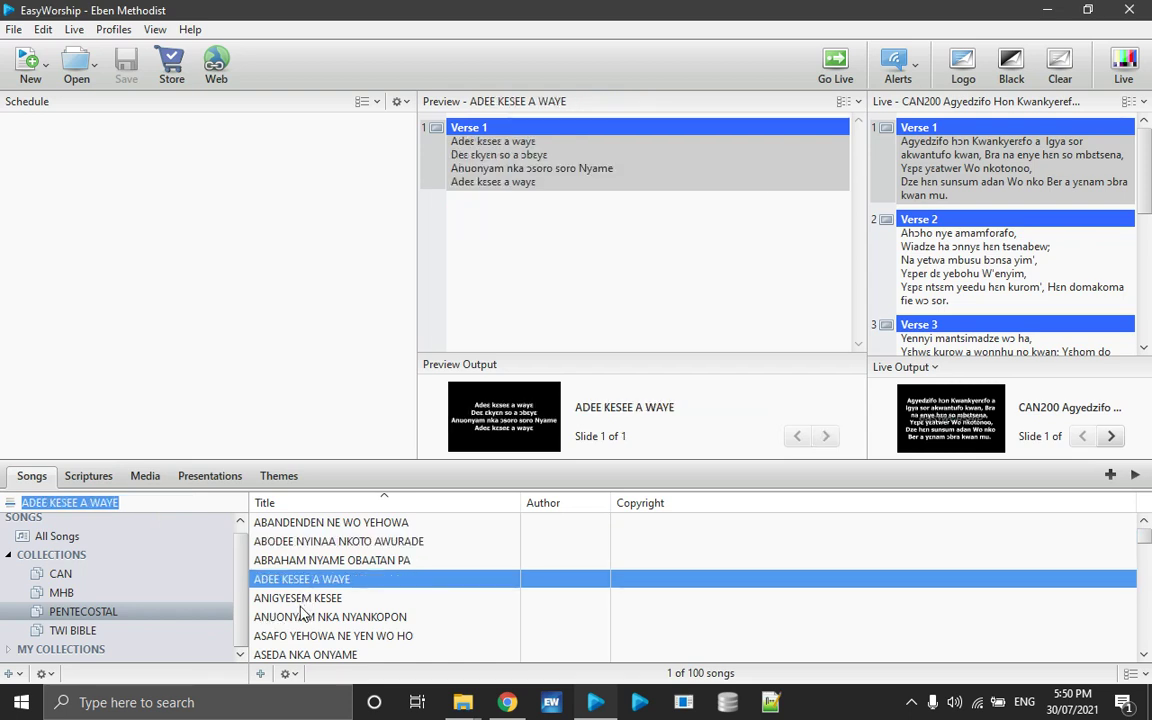
click(302, 598)
click(288, 636)
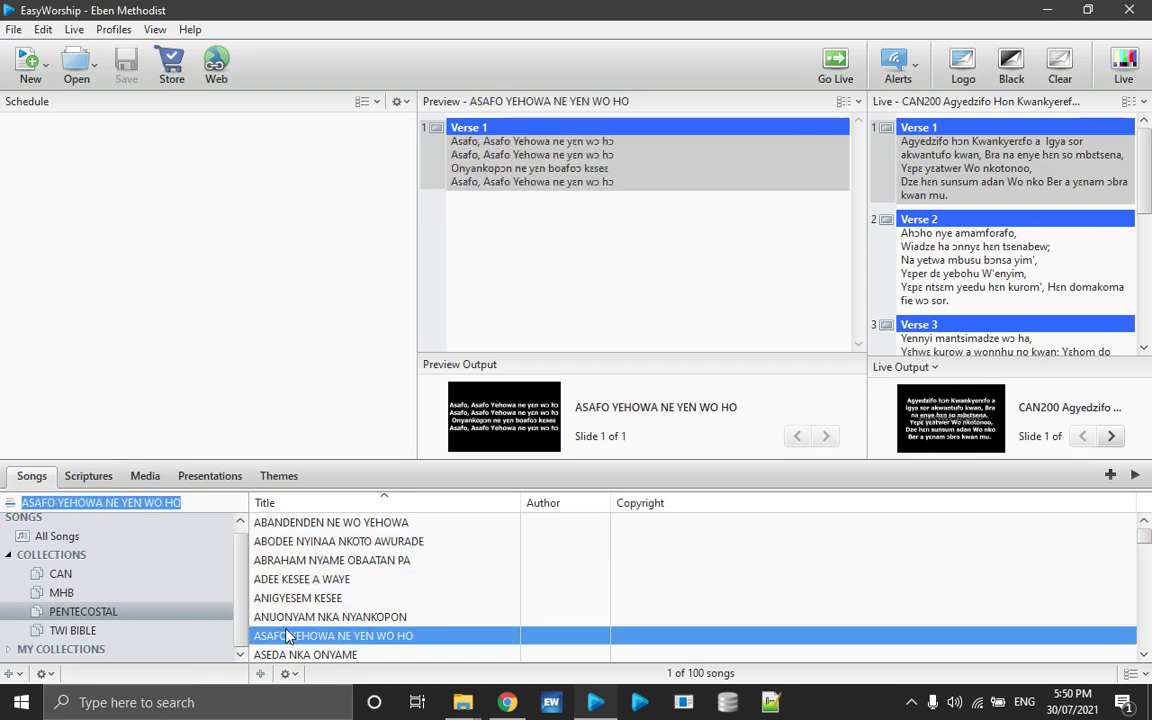
scroll(291, 633, down, 12)
click(300, 617)
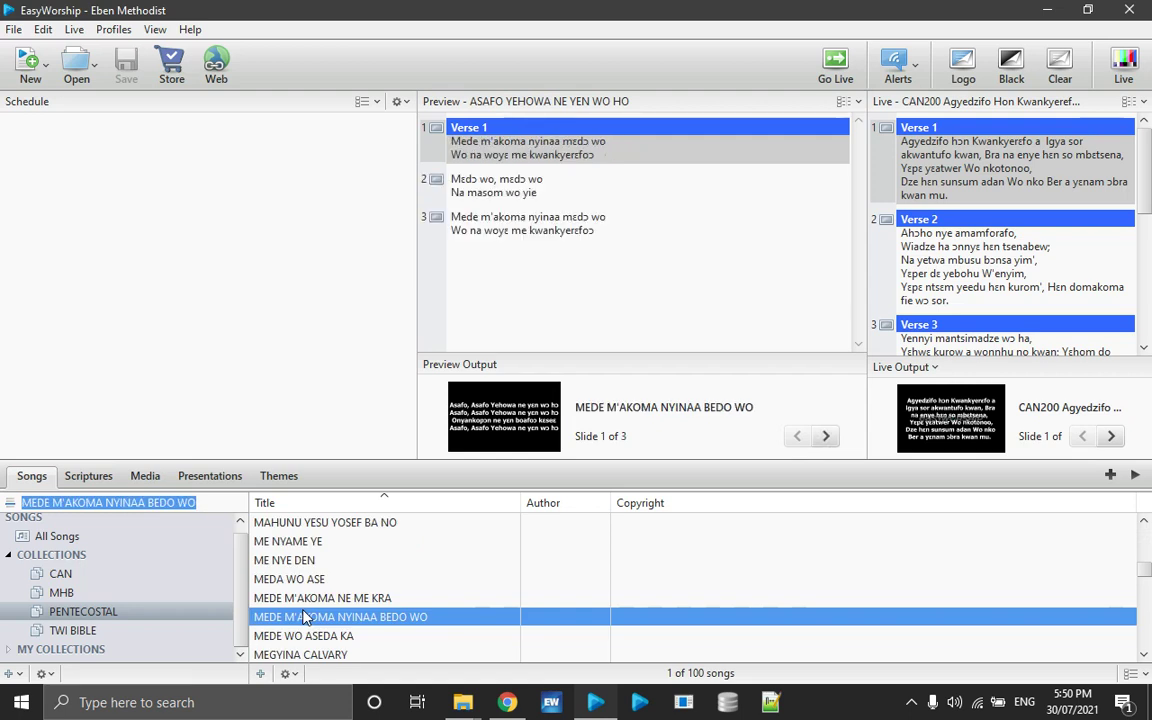
- Look at the scripture library with its Bible translations and return to the song collections
click(88, 476)
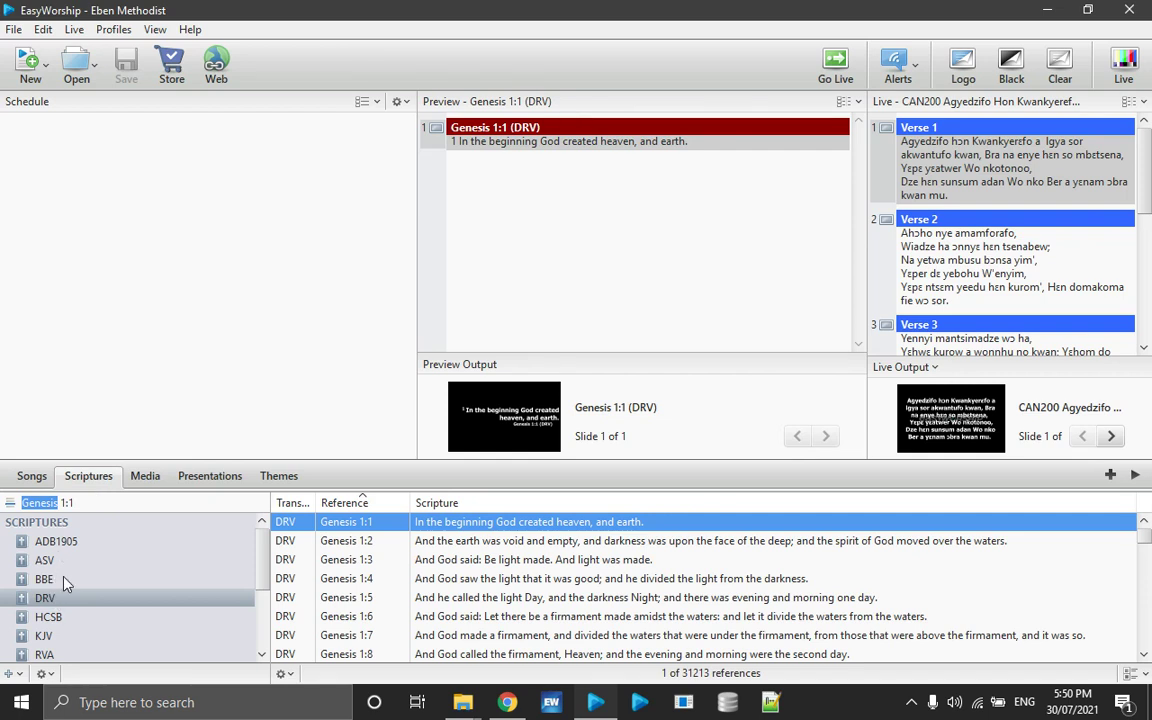
click(32, 476)
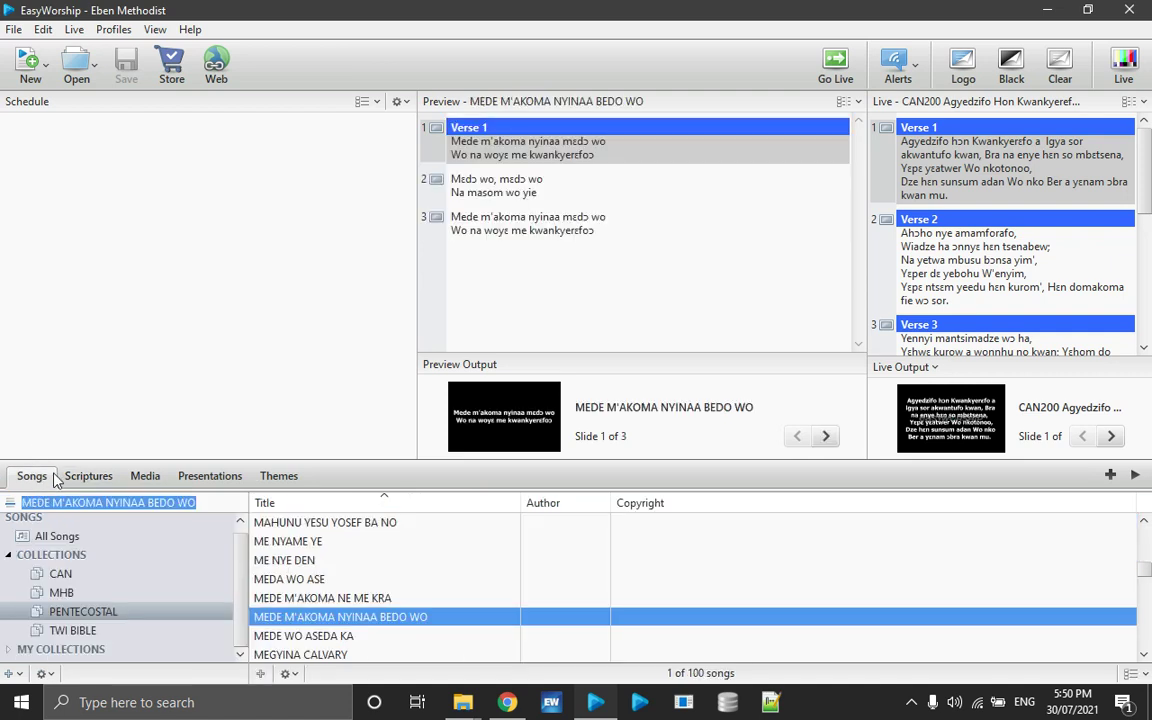
click(85, 477)
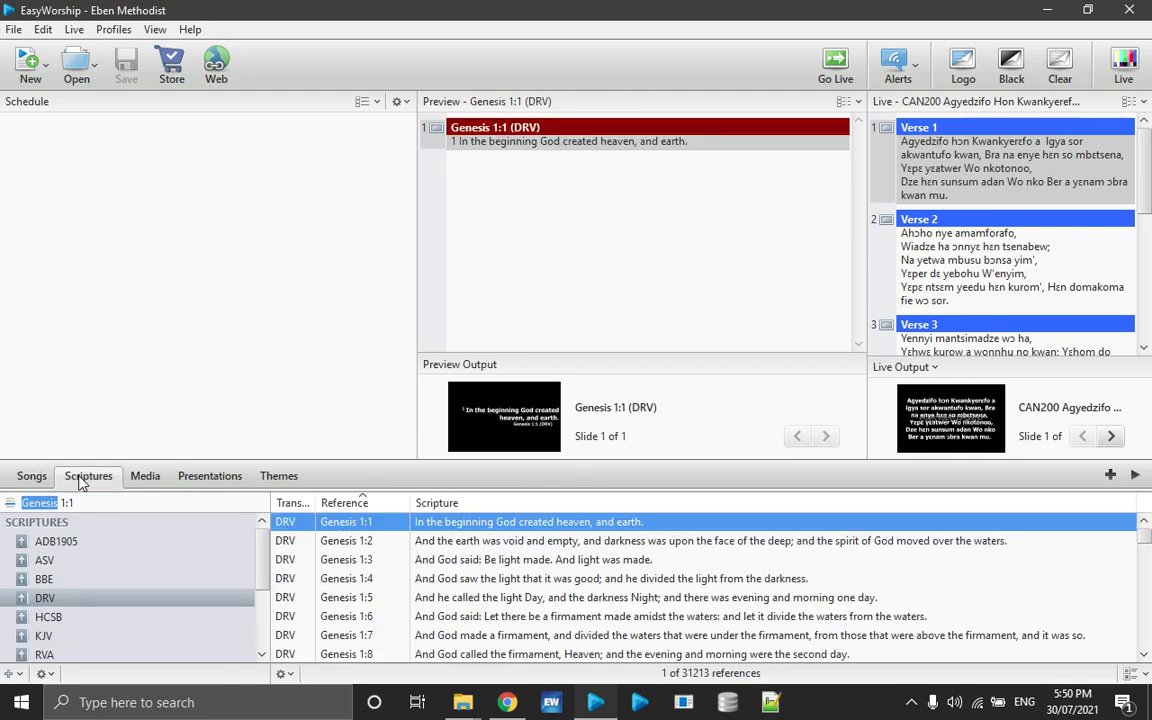
click(31, 476)
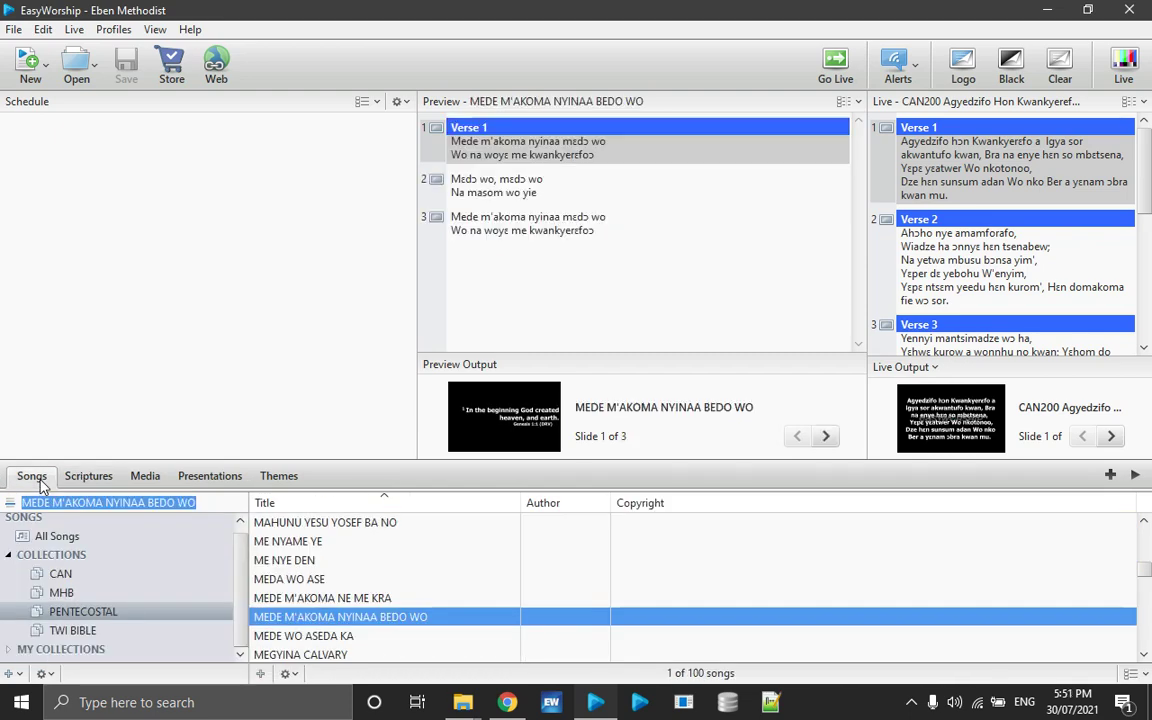
- Search the TWI BIBLE collection for Rev 5 and select verse 5:3 in the preview
click(73, 631)
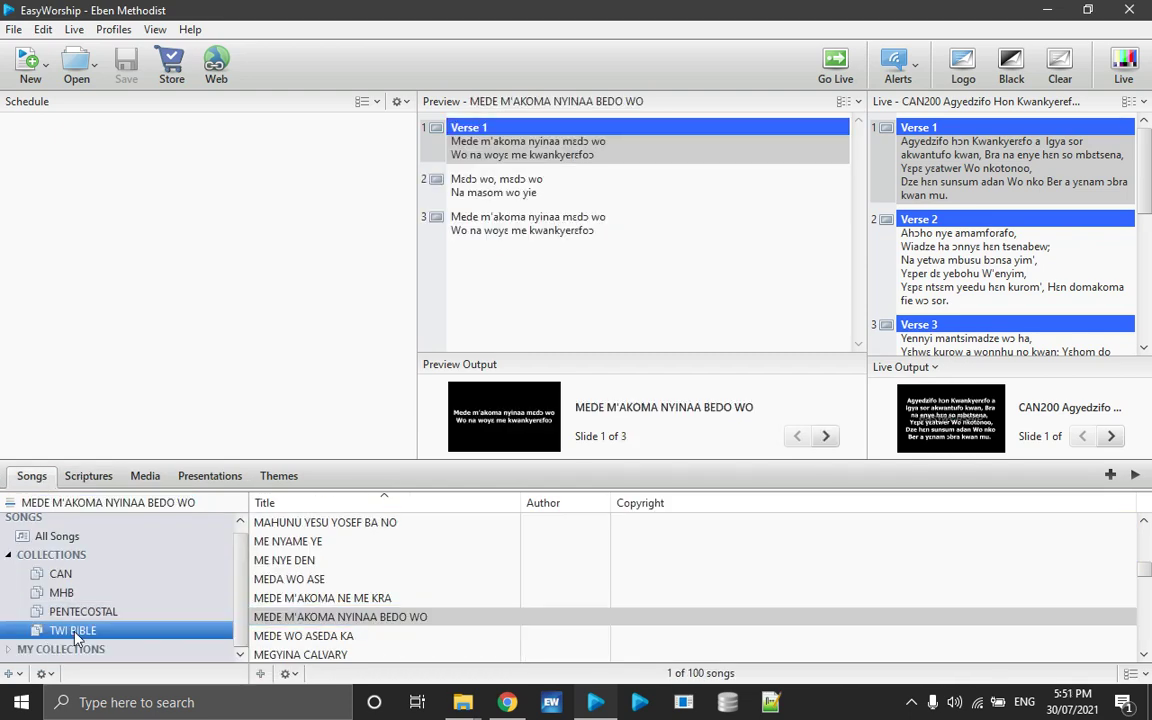
click(57, 503)
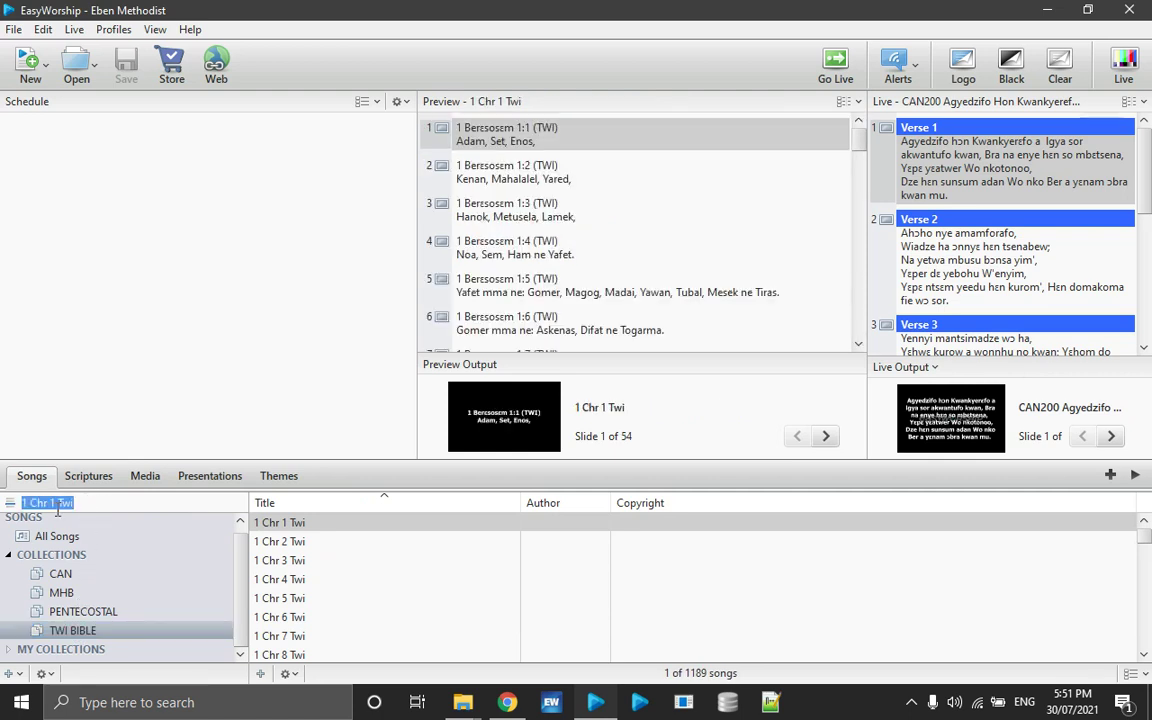
text(Rev)
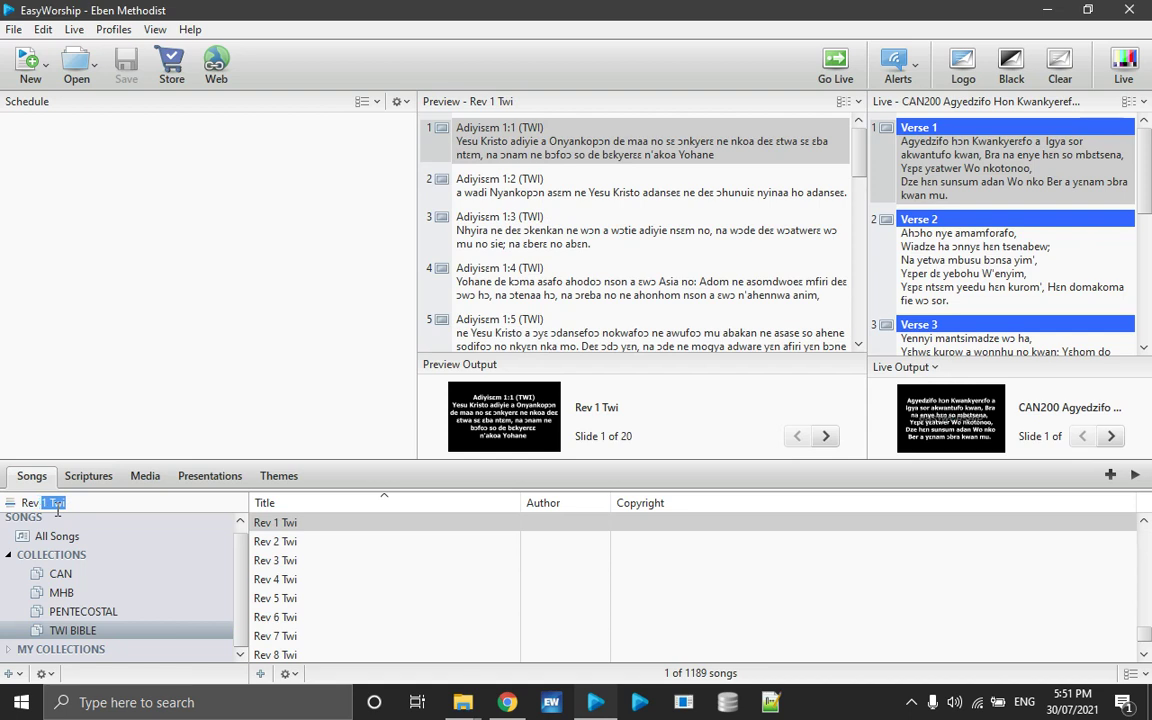
text( 5)
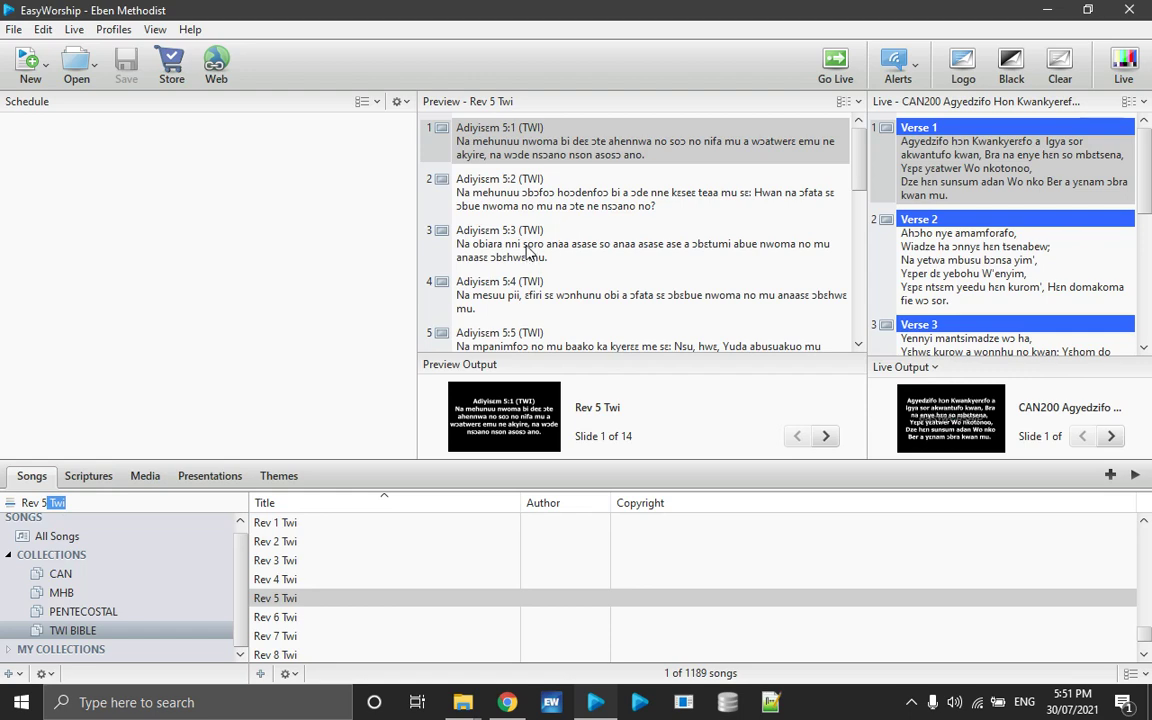
click(467, 212)
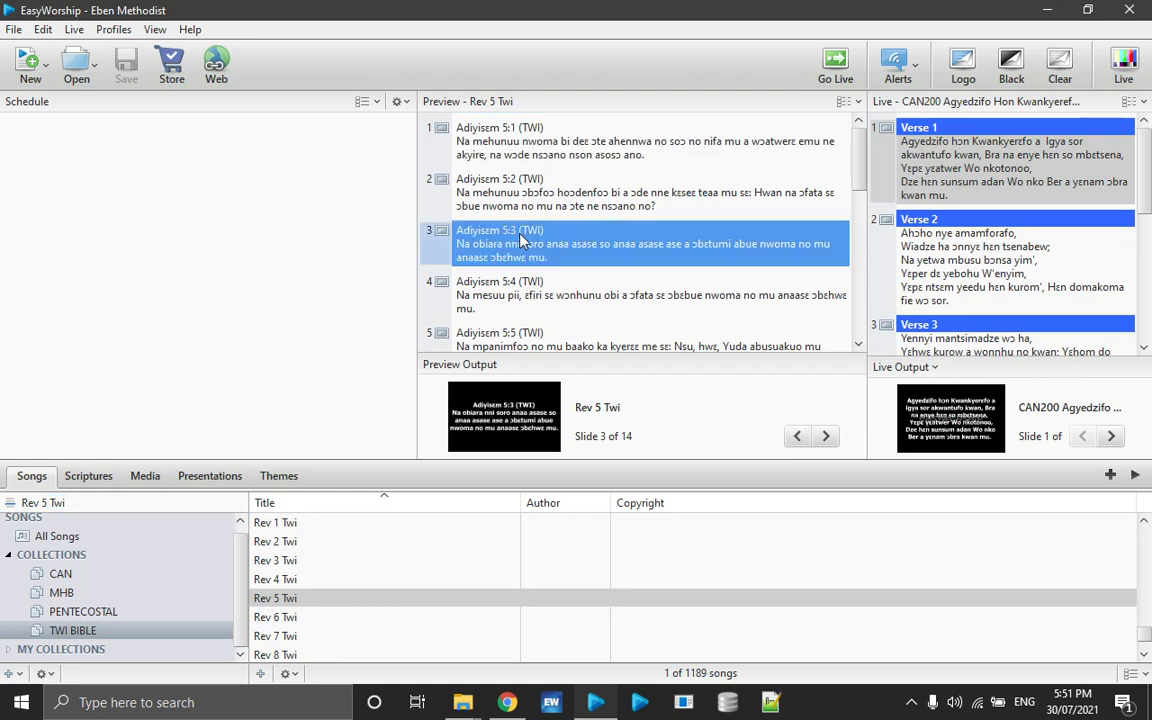
- Show Rev 5:3 in Twi on the live output, moving the reduced window aside, then turn the output off and maximize the window
key(F5)
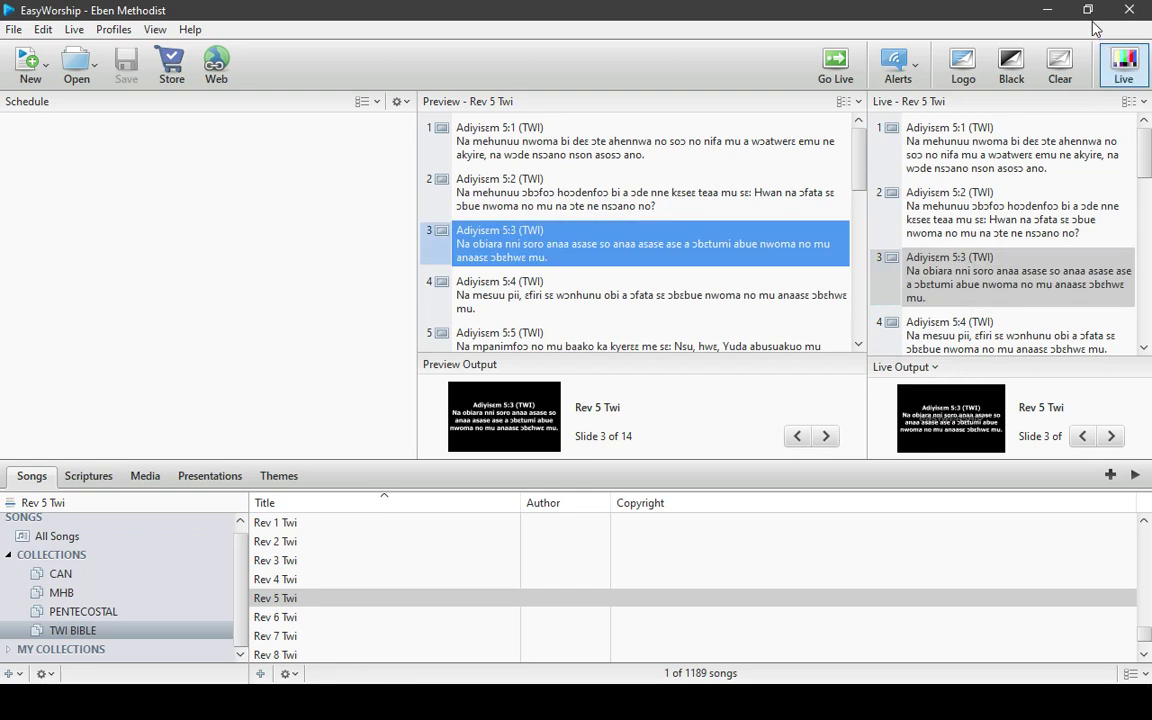
click(1093, 17)
drag(710, 183, 670, 687)
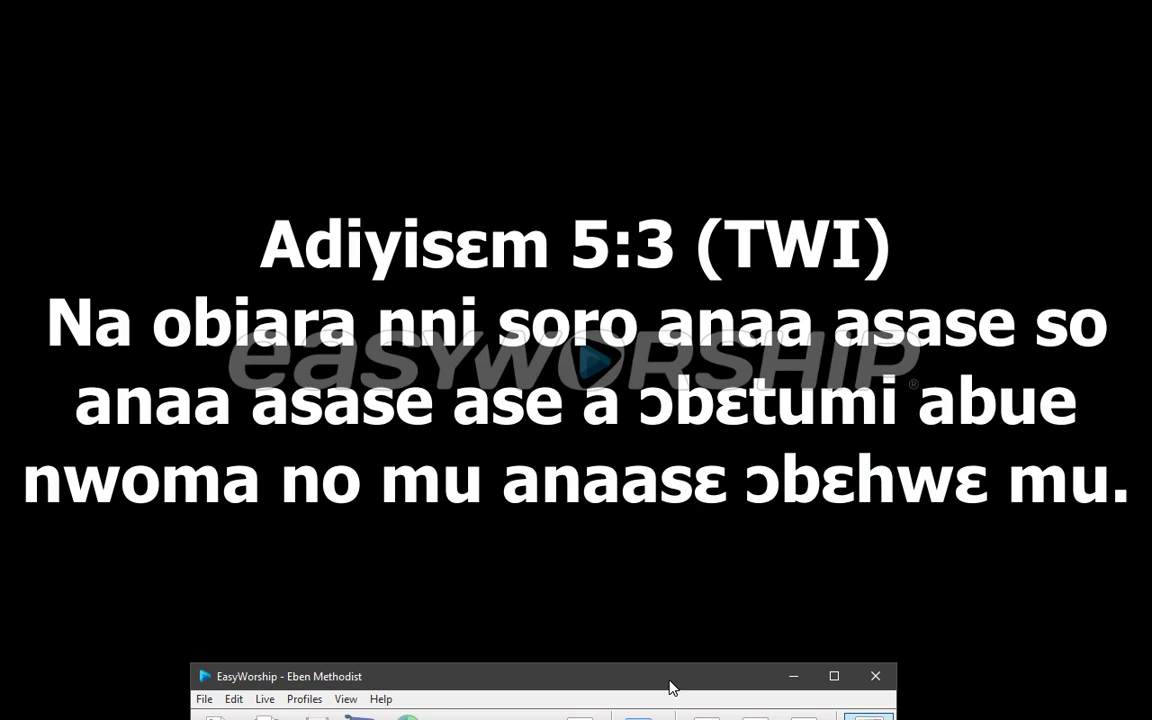
drag(670, 686, 690, 116)
click(888, 170)
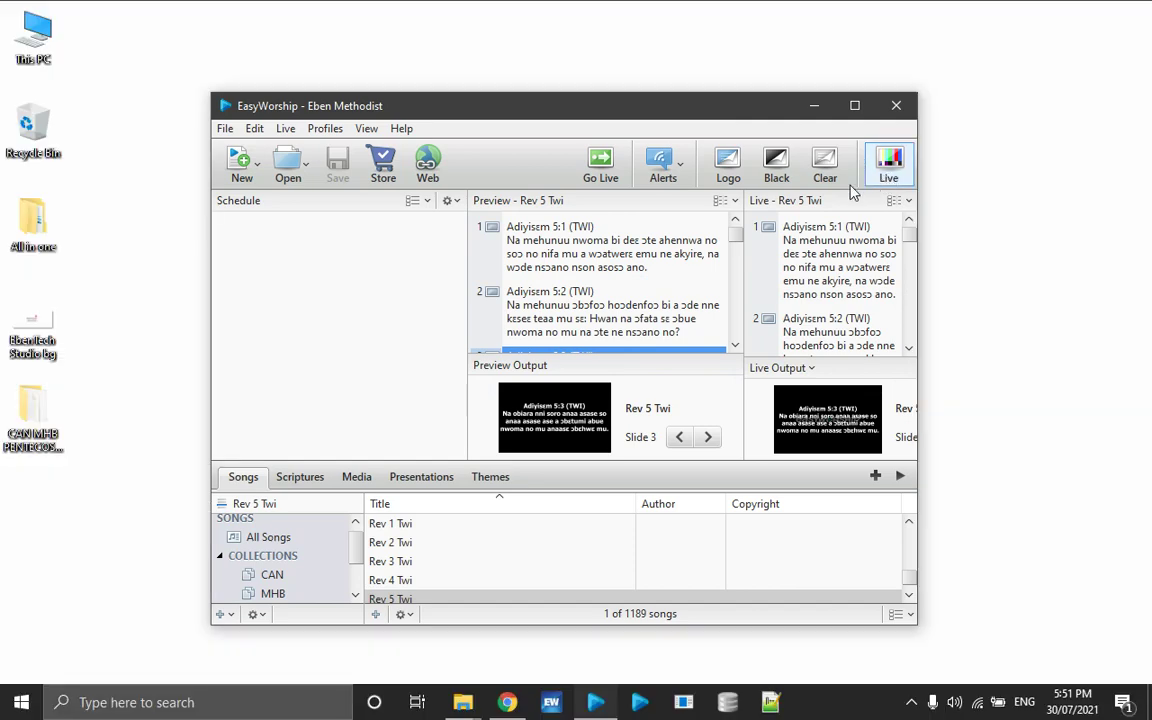
double_click(746, 106)
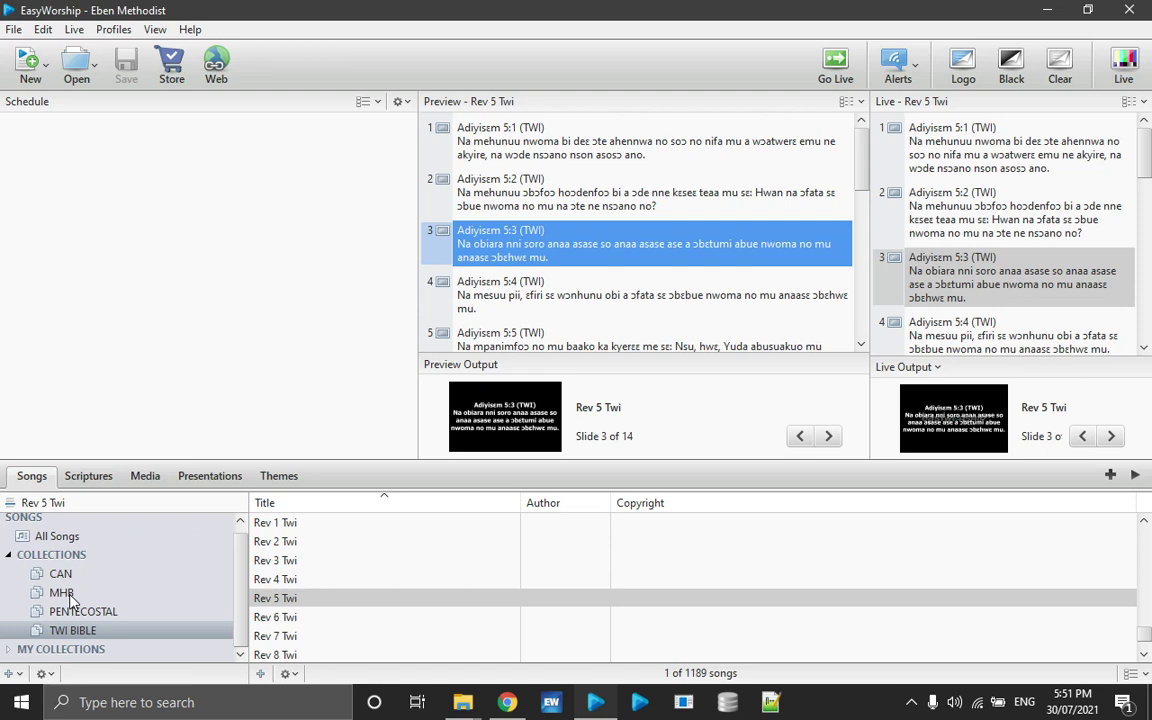
- Display the complete list of songs from every collection
click(70, 540)
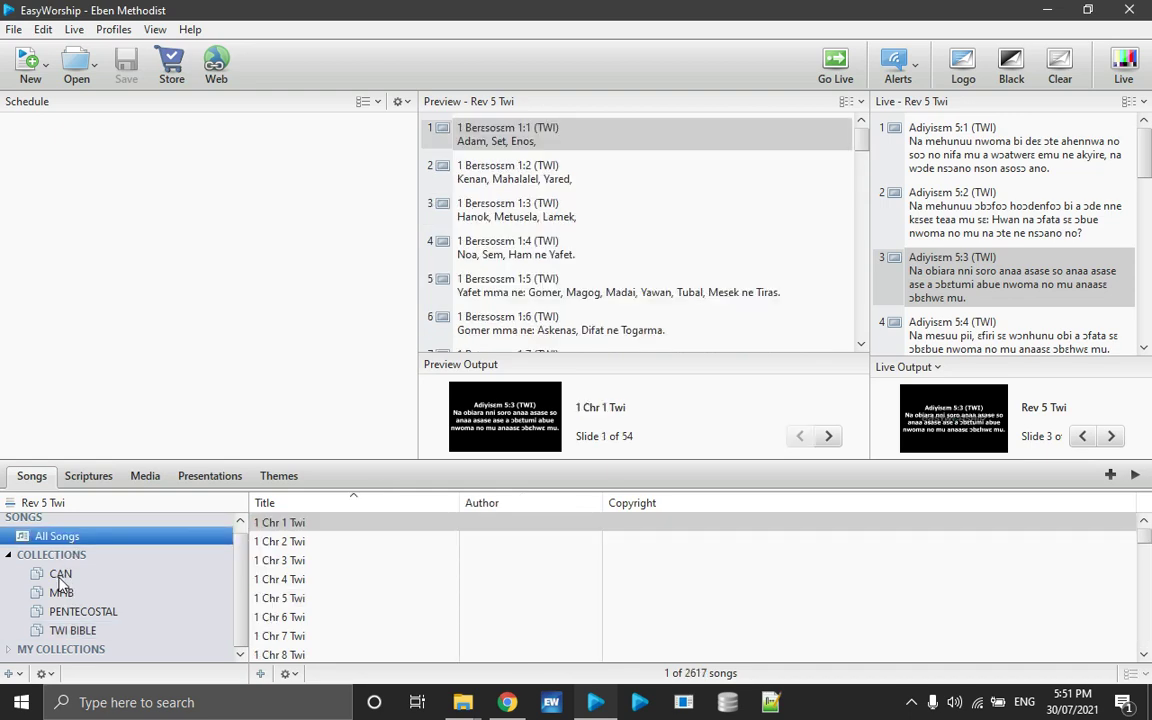
- Look through the songs in the CAN and MHB collections
click(60, 574)
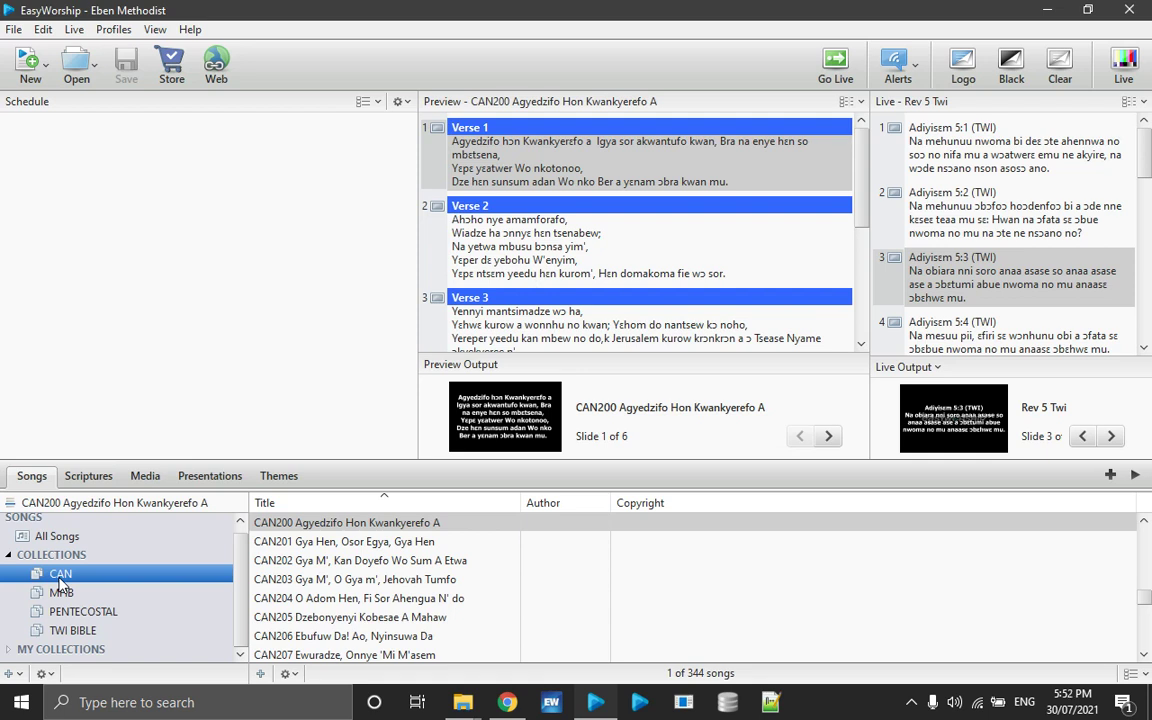
click(64, 593)
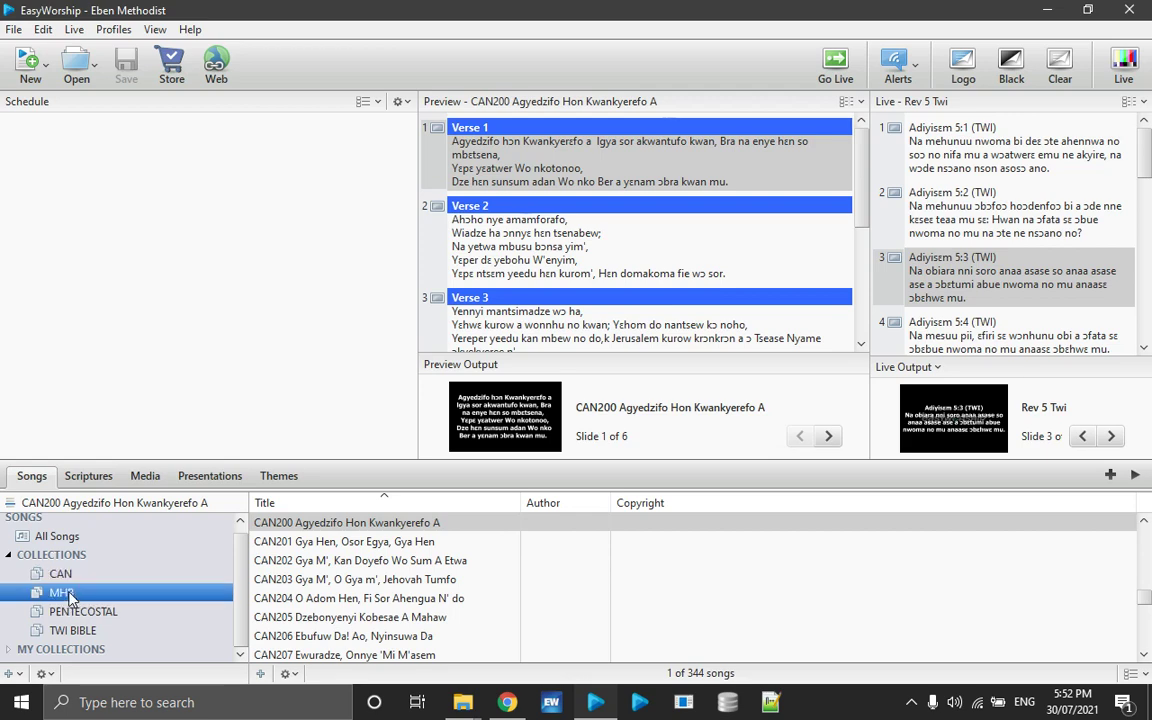
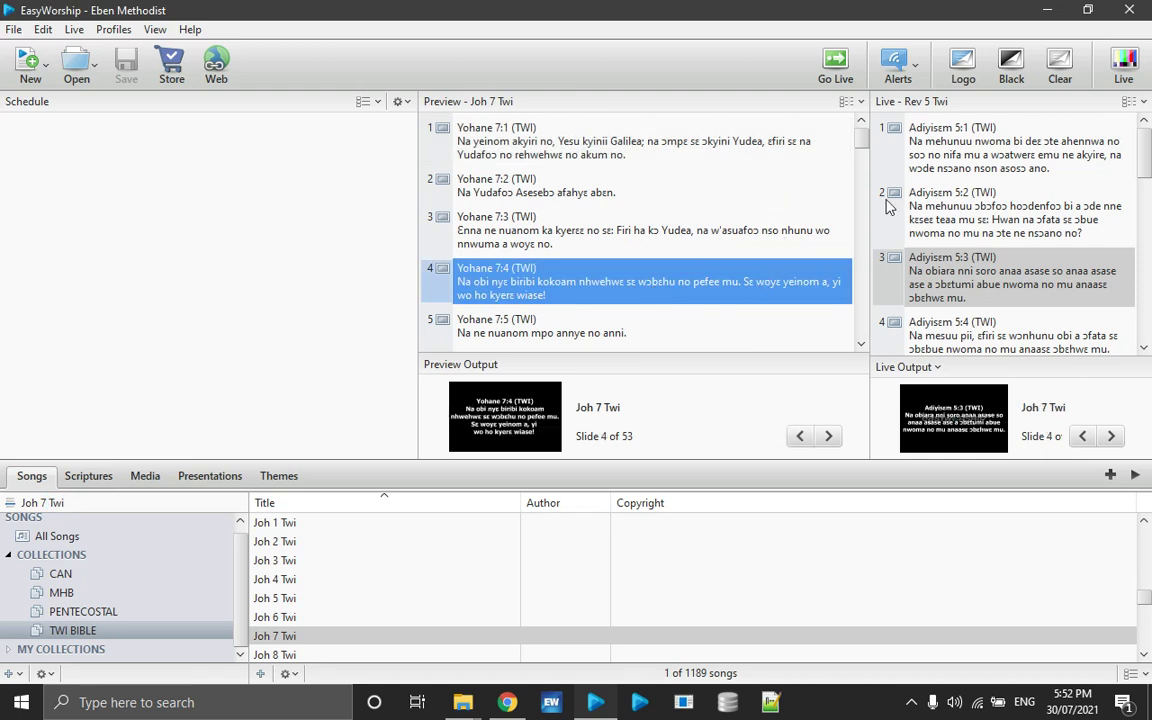
- Send Joh 7 Twi to the live output at verse 7:4 and advance the live slides to verse 7:8
key(F5)
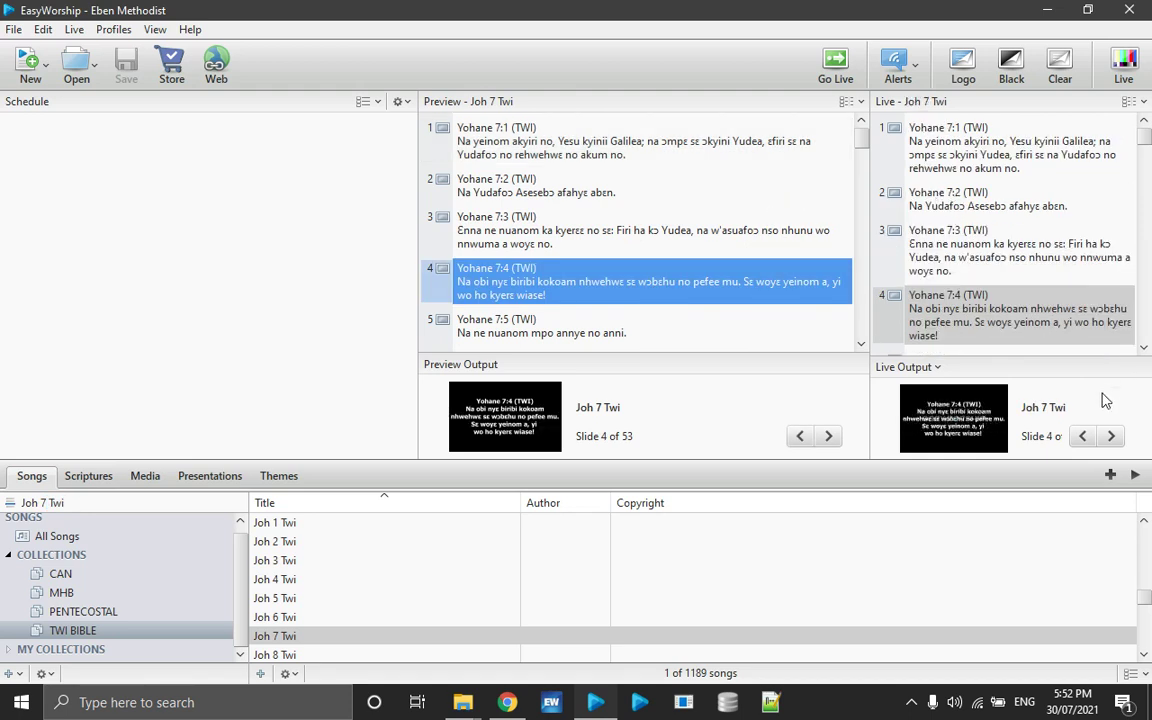
click(1072, 318)
key(Down)
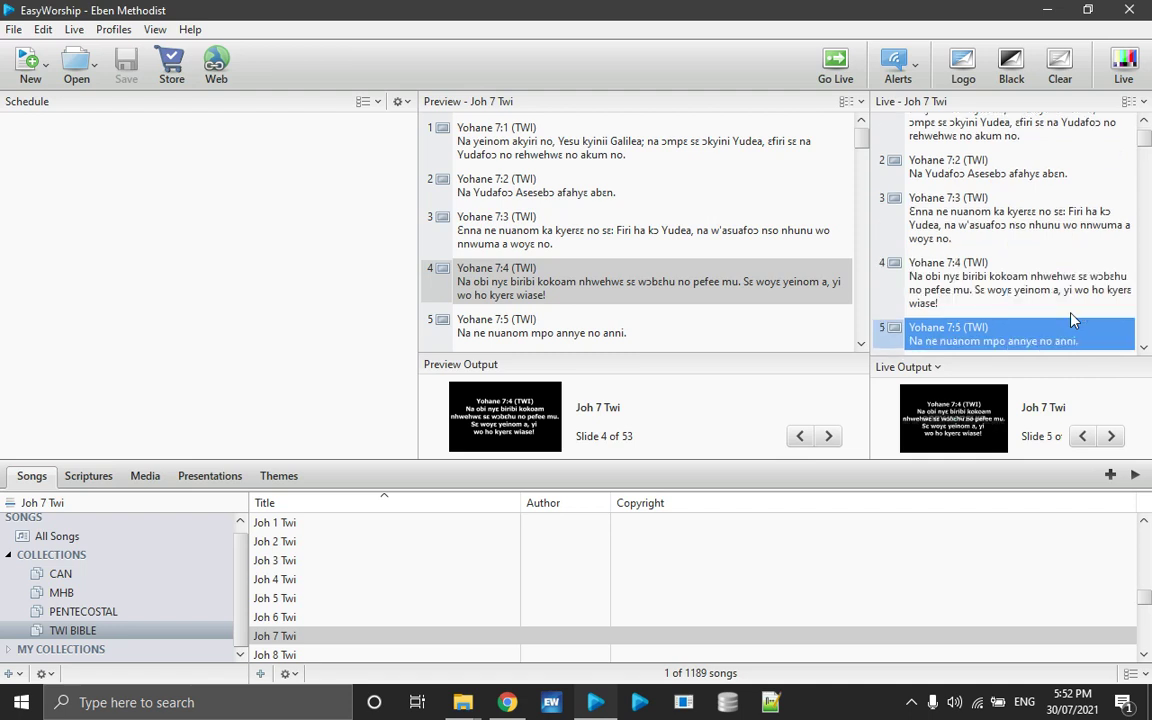
key(Down)
key(Down)
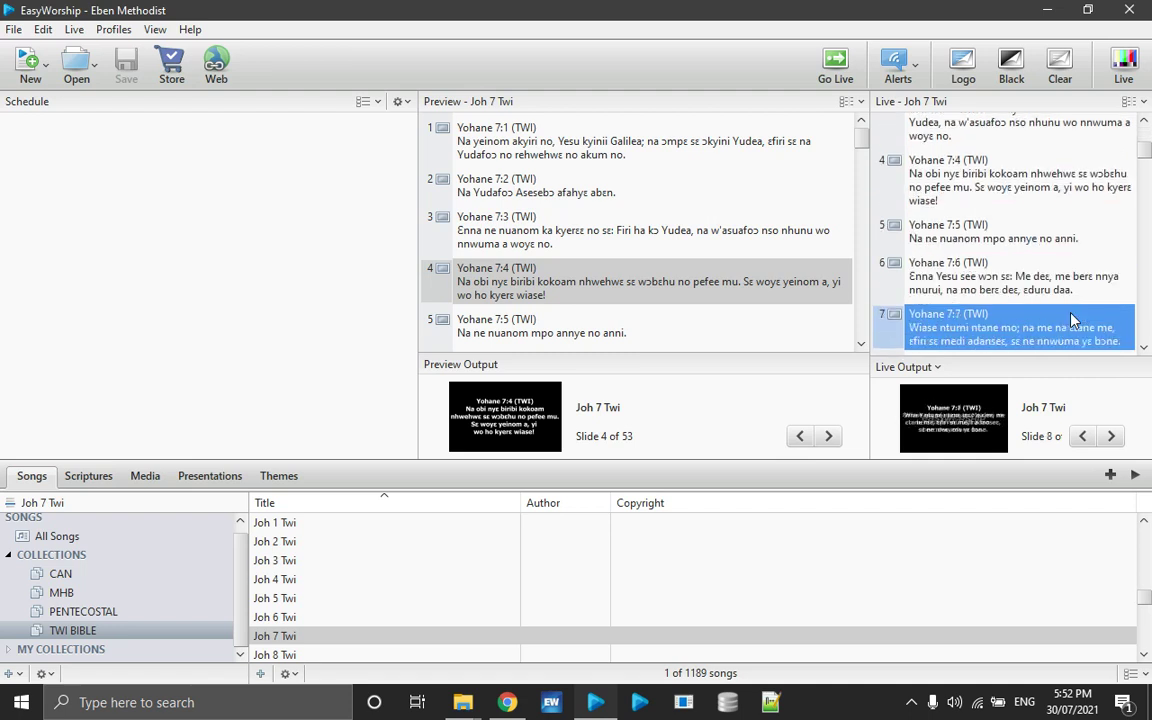
key(Down)
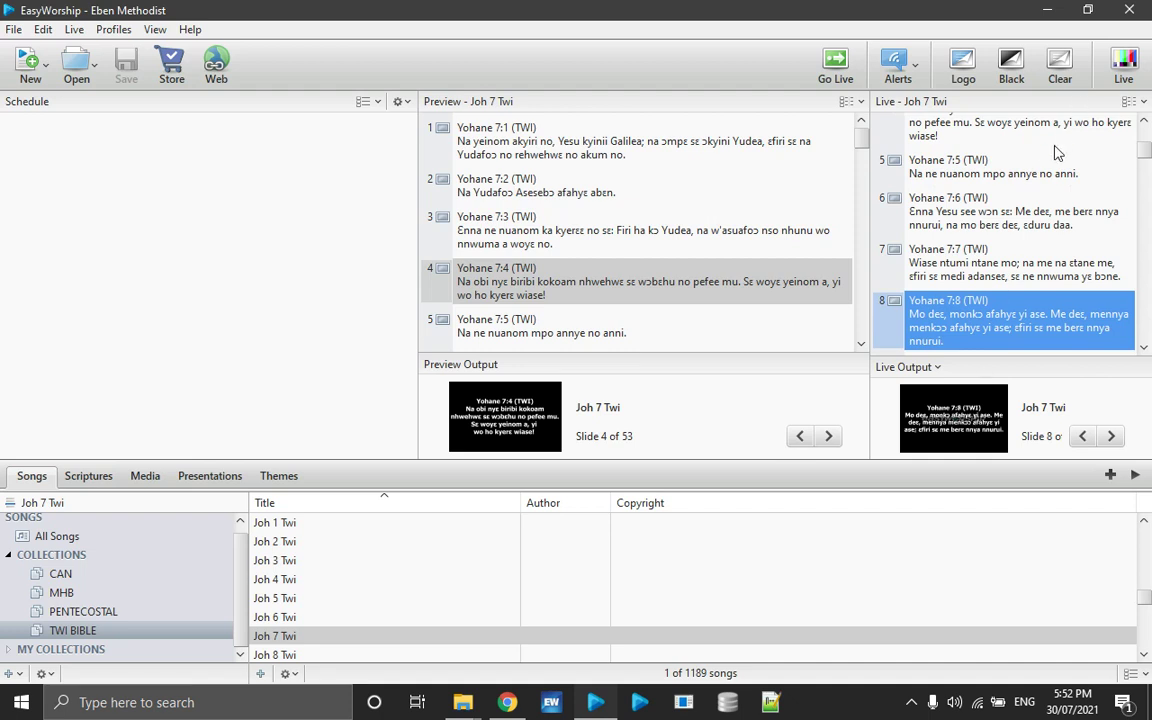
- Search the lyrics of the CAN collection for "adom hen" using the Words search option
click(240, 522)
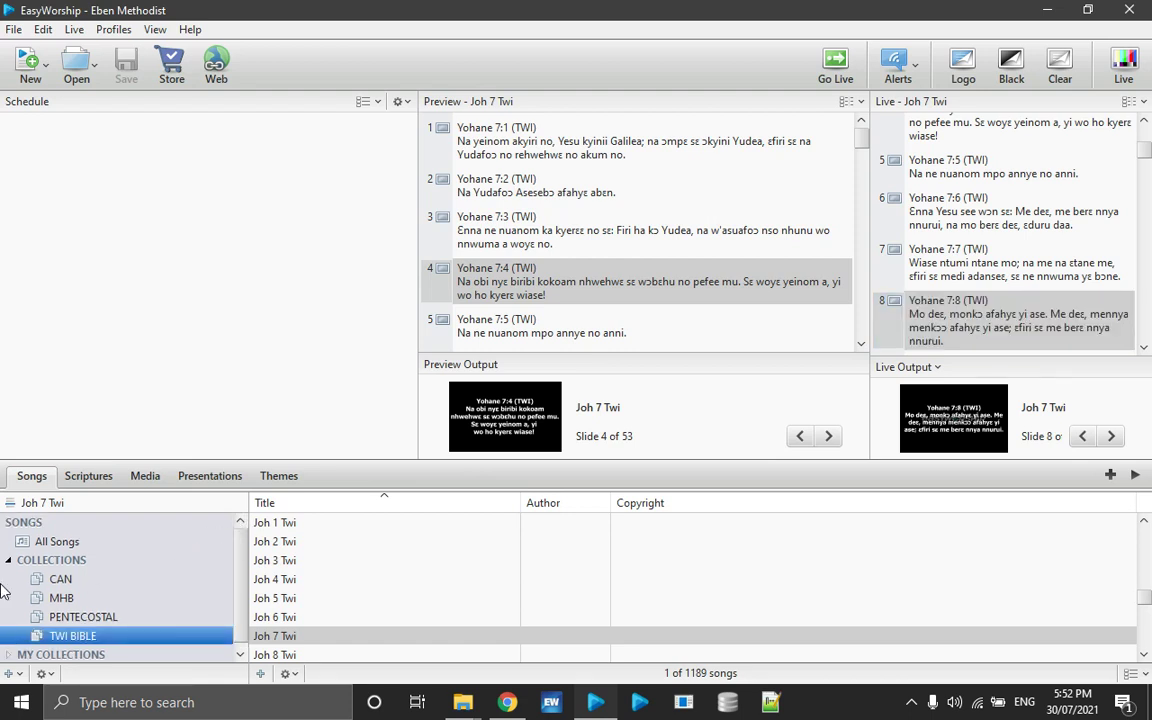
click(63, 578)
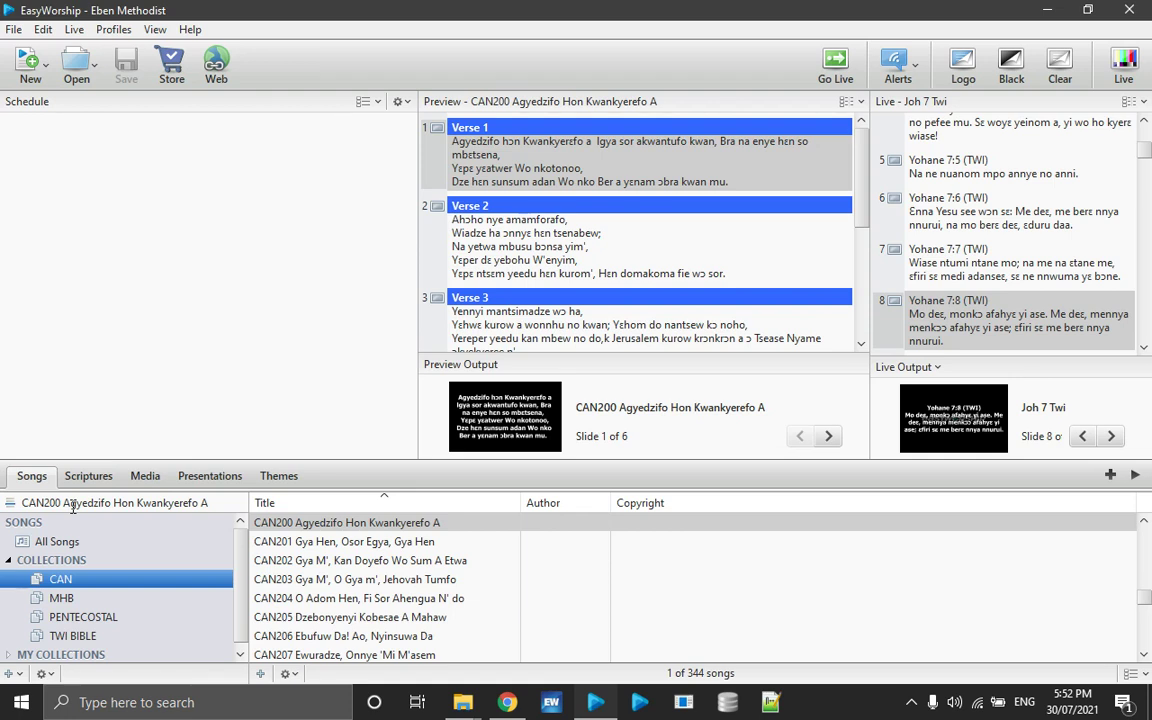
click(14, 506)
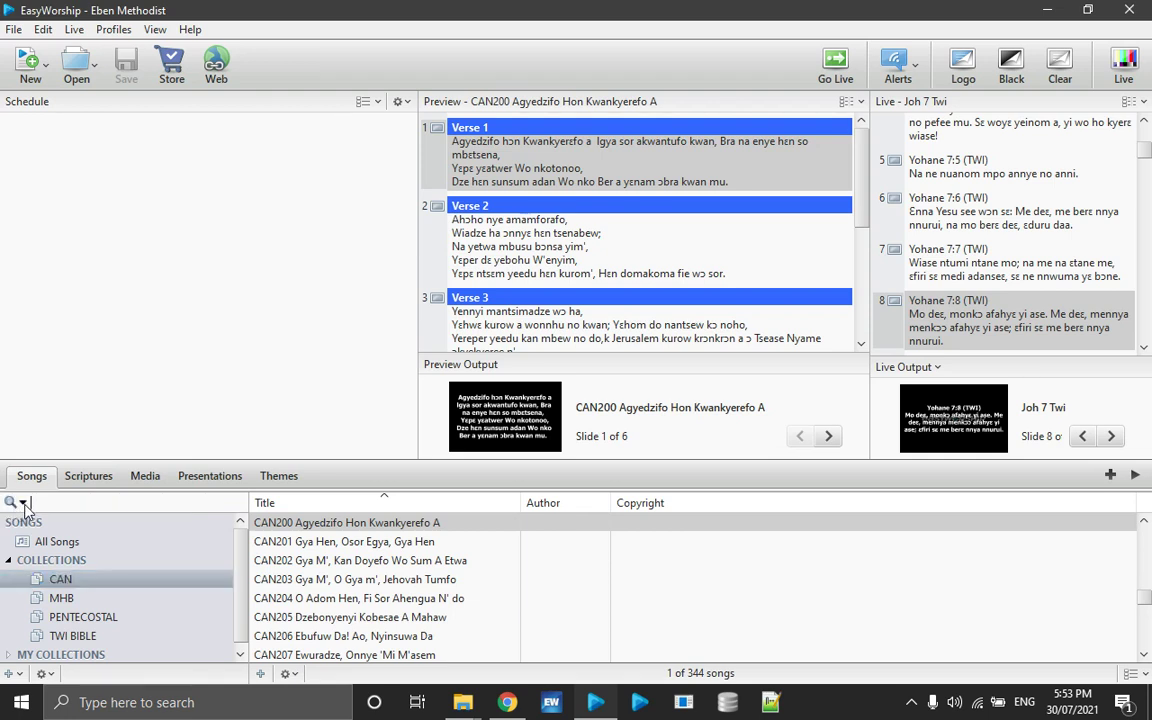
click(22, 504)
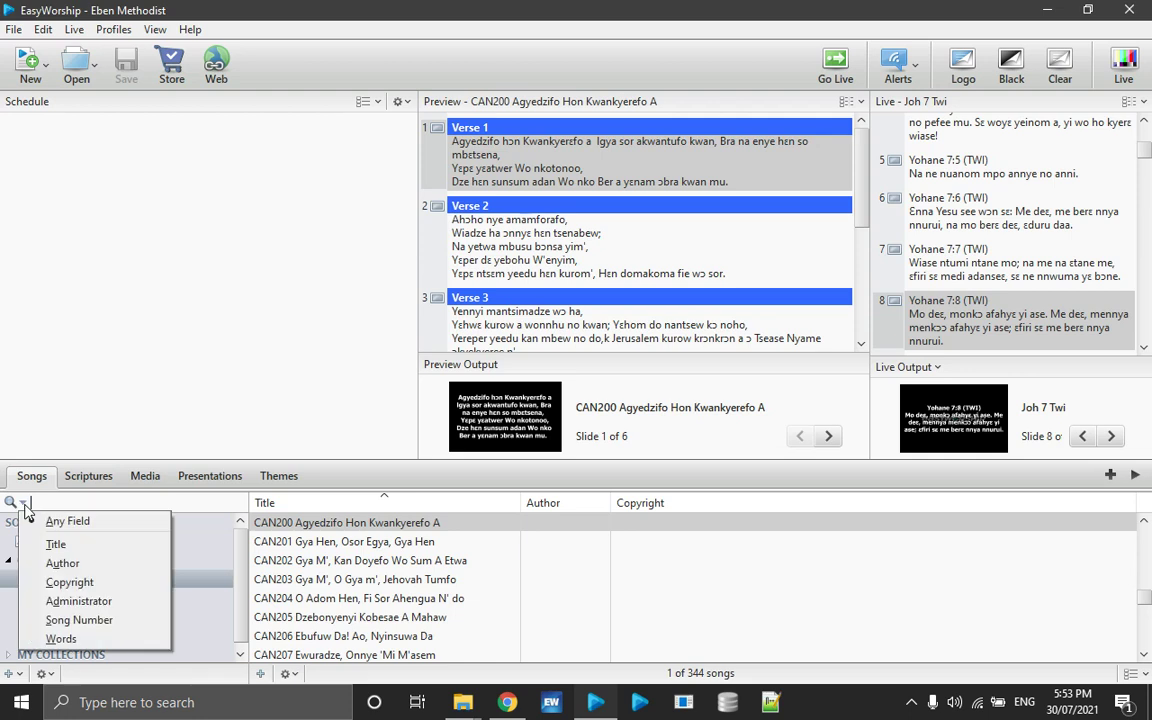
click(58, 639)
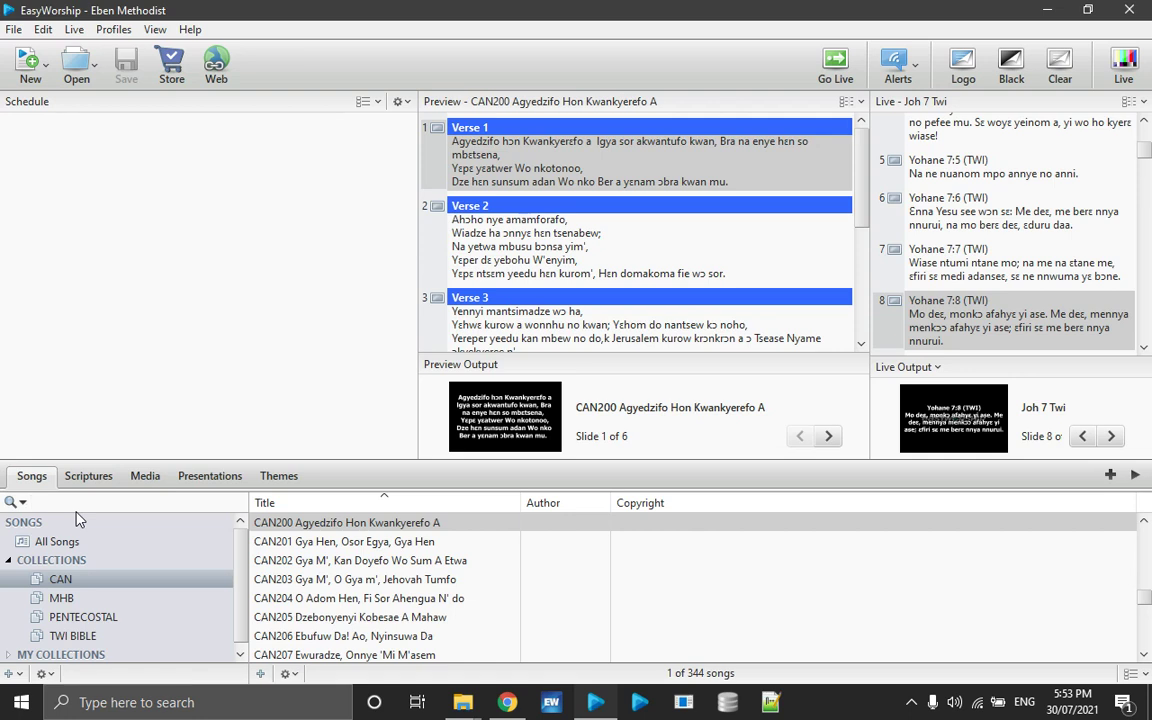
text(adom hen)
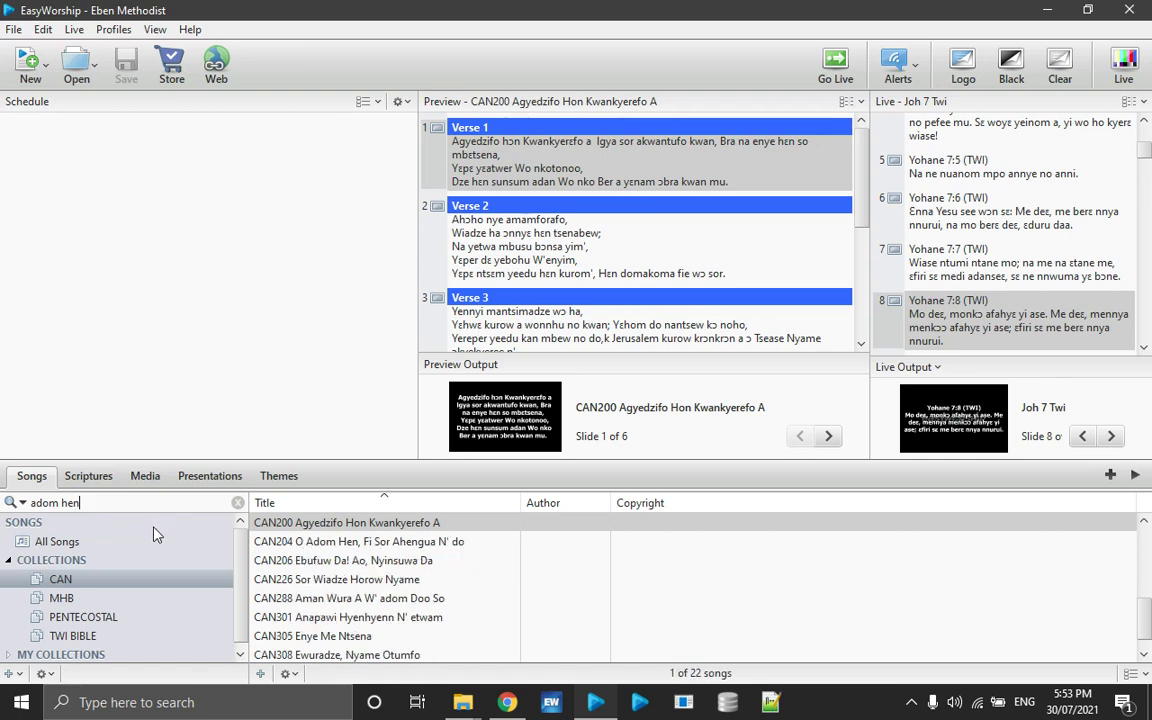
- Send verse 1 of CAN204 O Adom Hen, Fi Sor Ahengua N' do to the live output
click(311, 543)
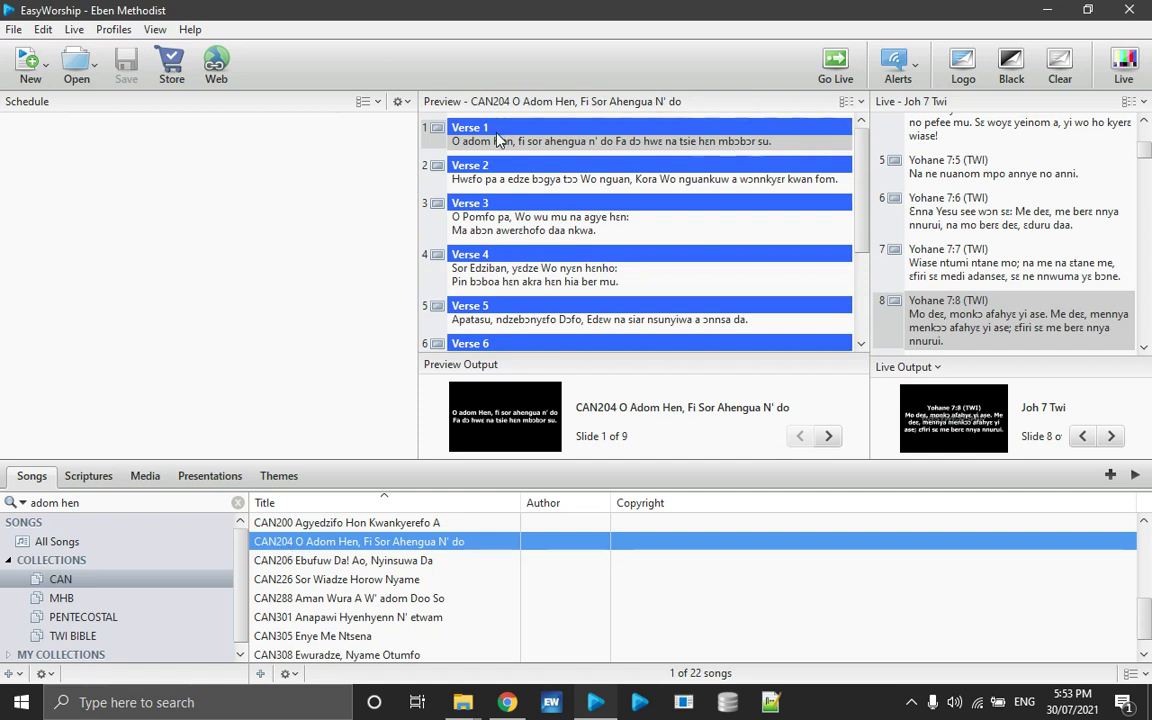
click(525, 146)
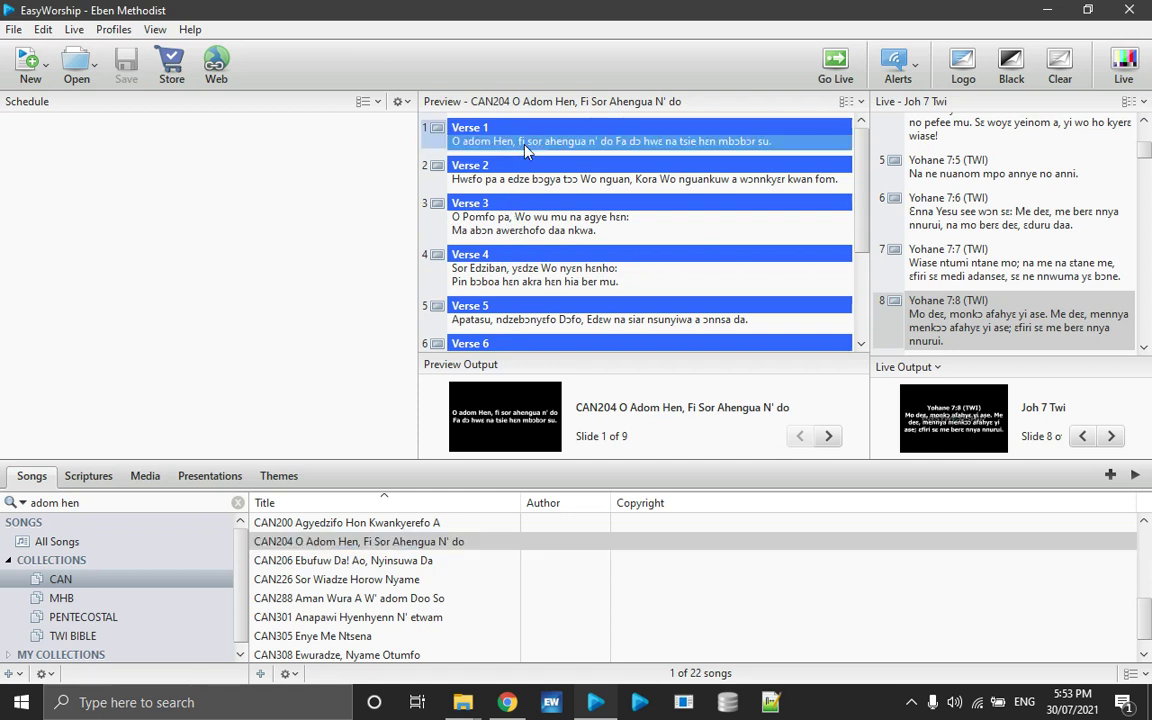
double_click(527, 147)
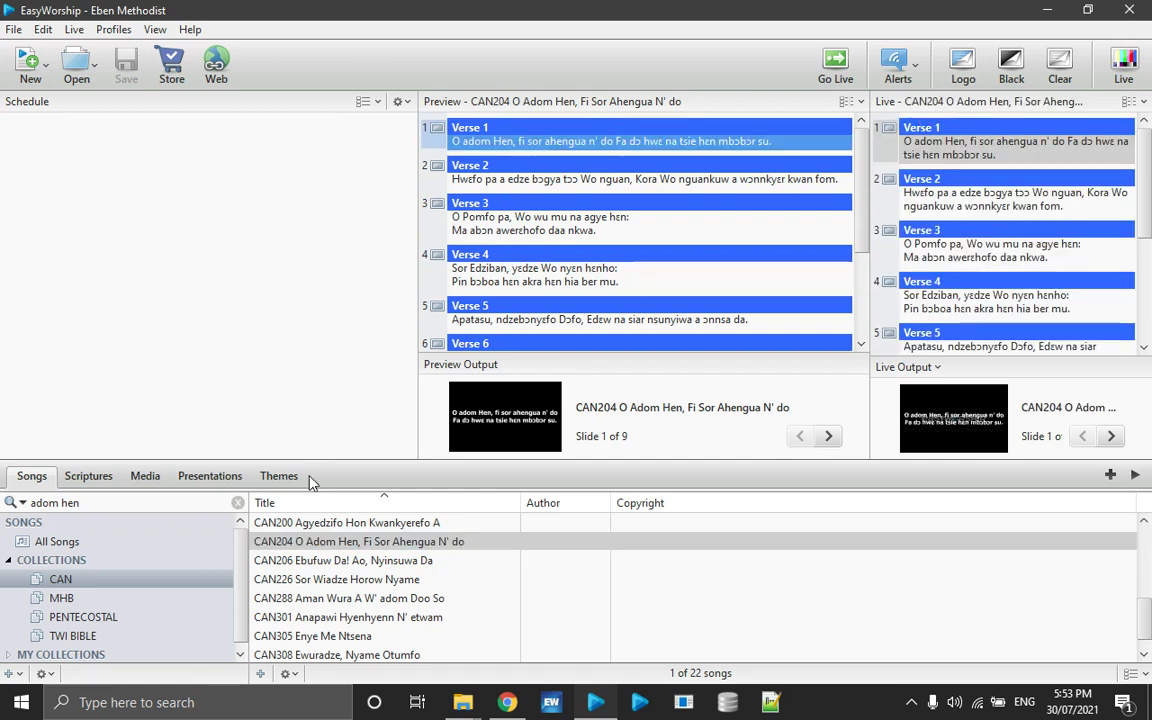
- Check the MHB and PENTECOSTAL collections with the "adom hen" search, and set the search option to Title with an empty query
click(80, 600)
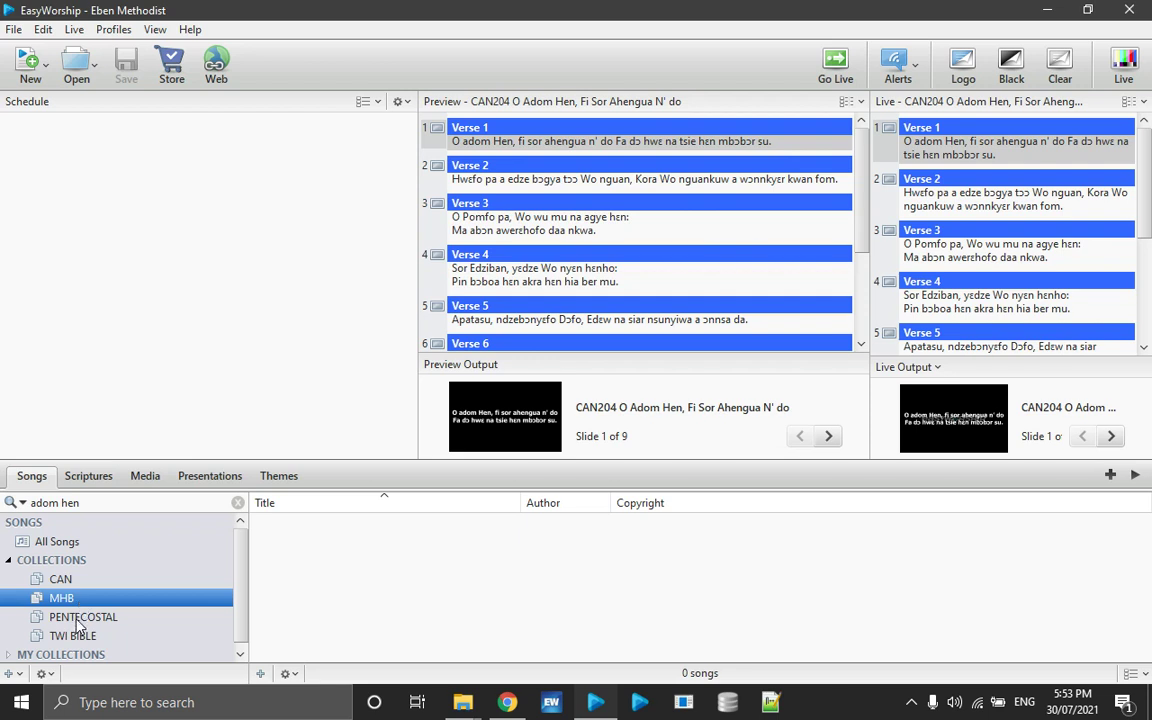
click(79, 619)
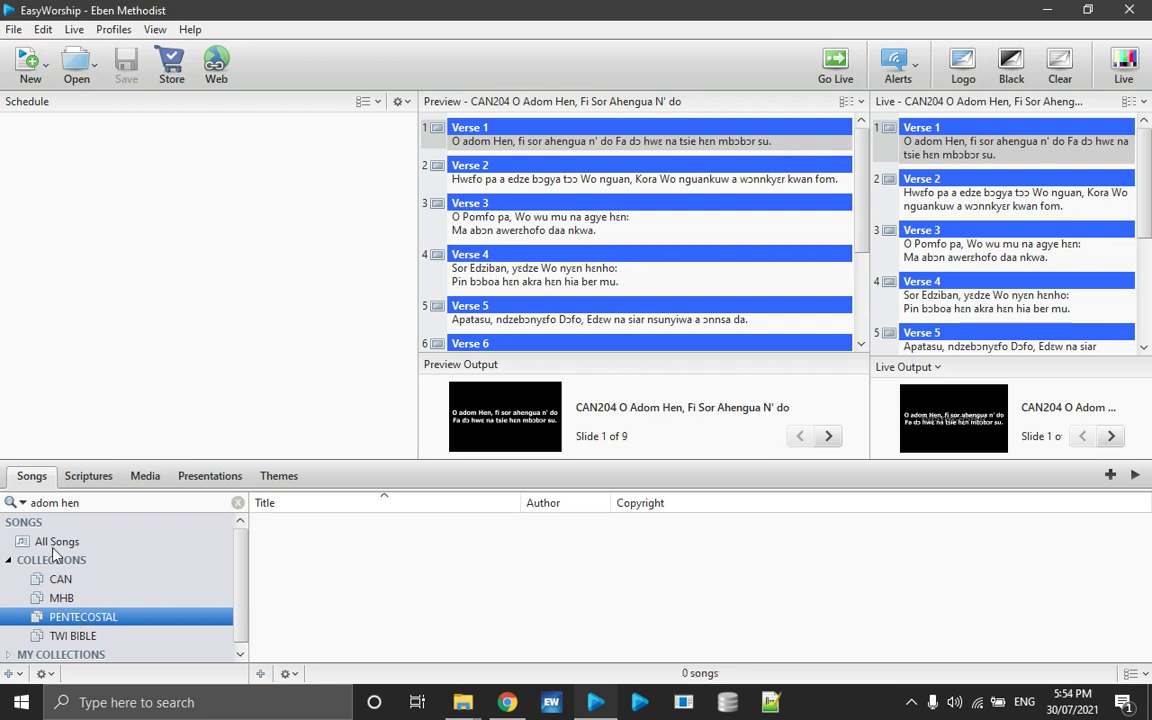
click(22, 503)
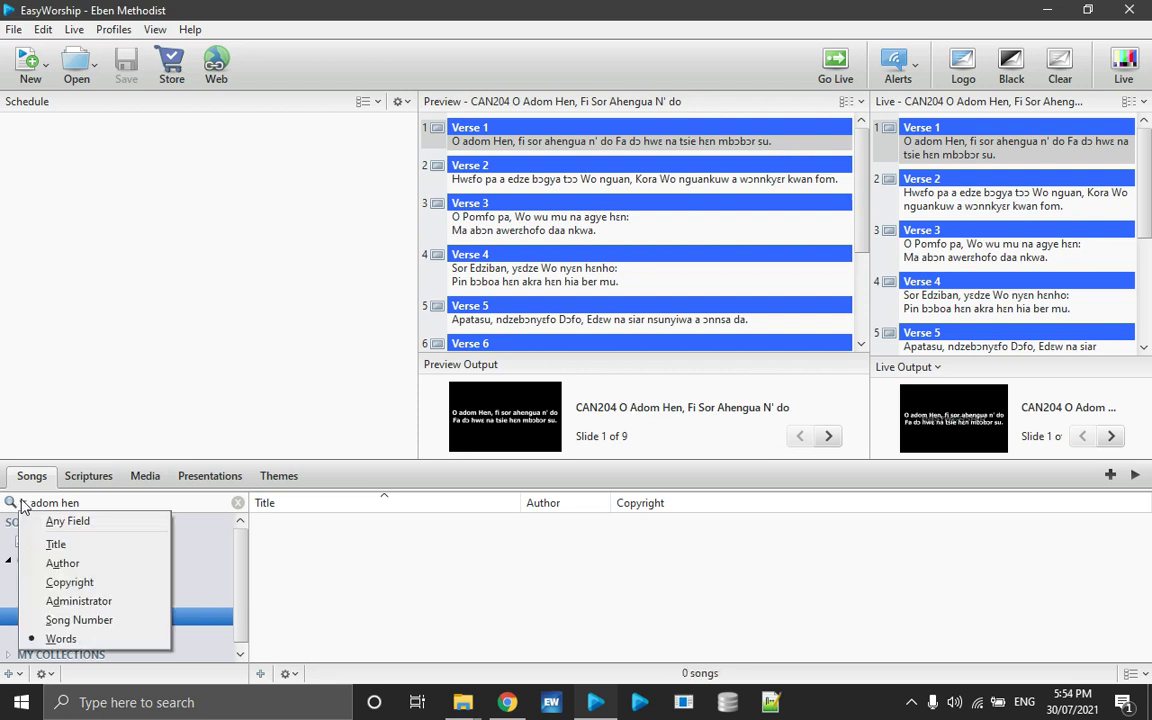
click(38, 550)
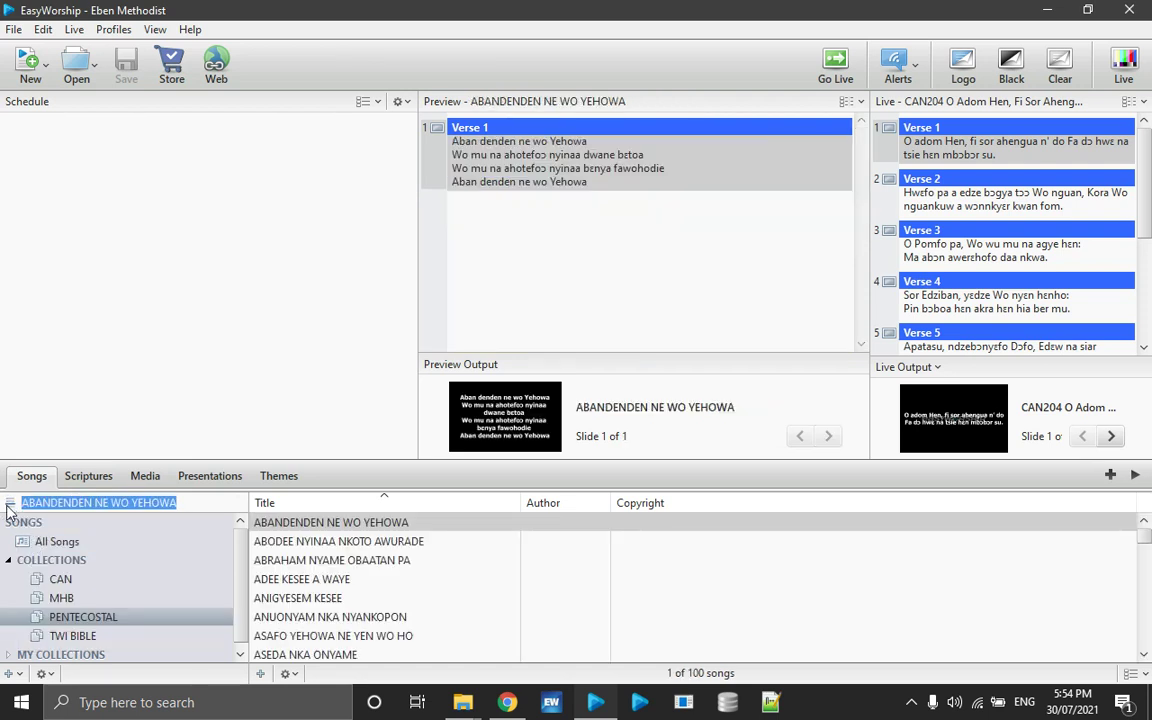
key(BackSpace)
click(21, 504)
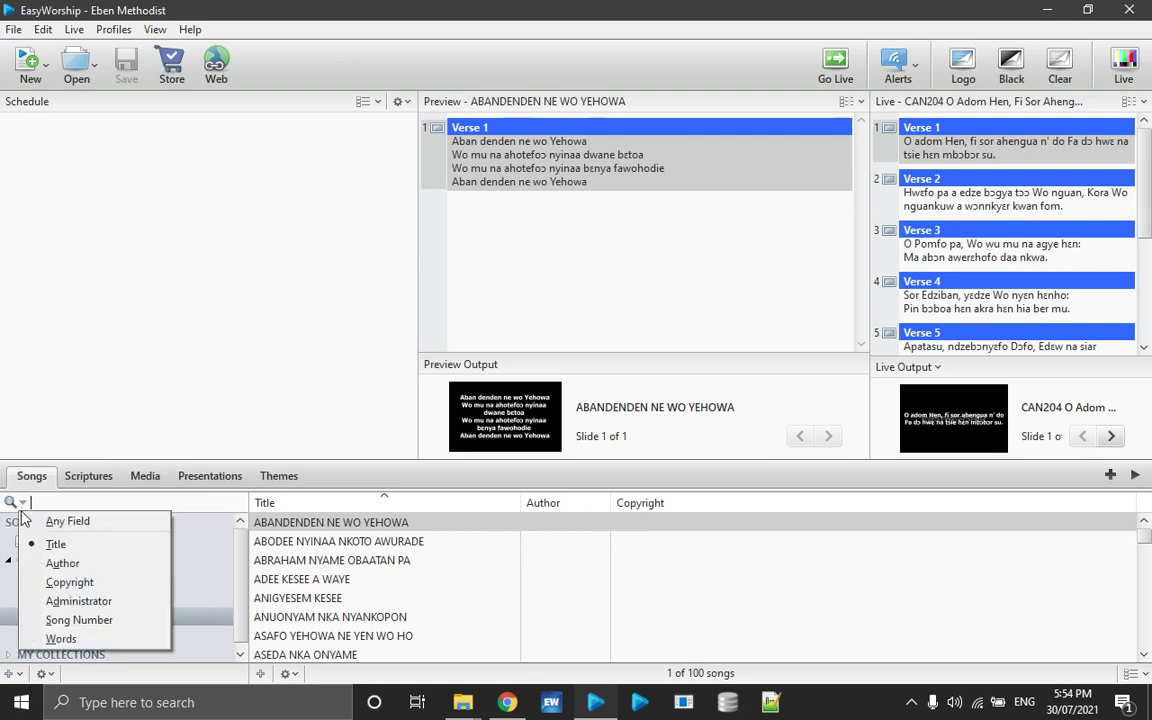
click(197, 515)
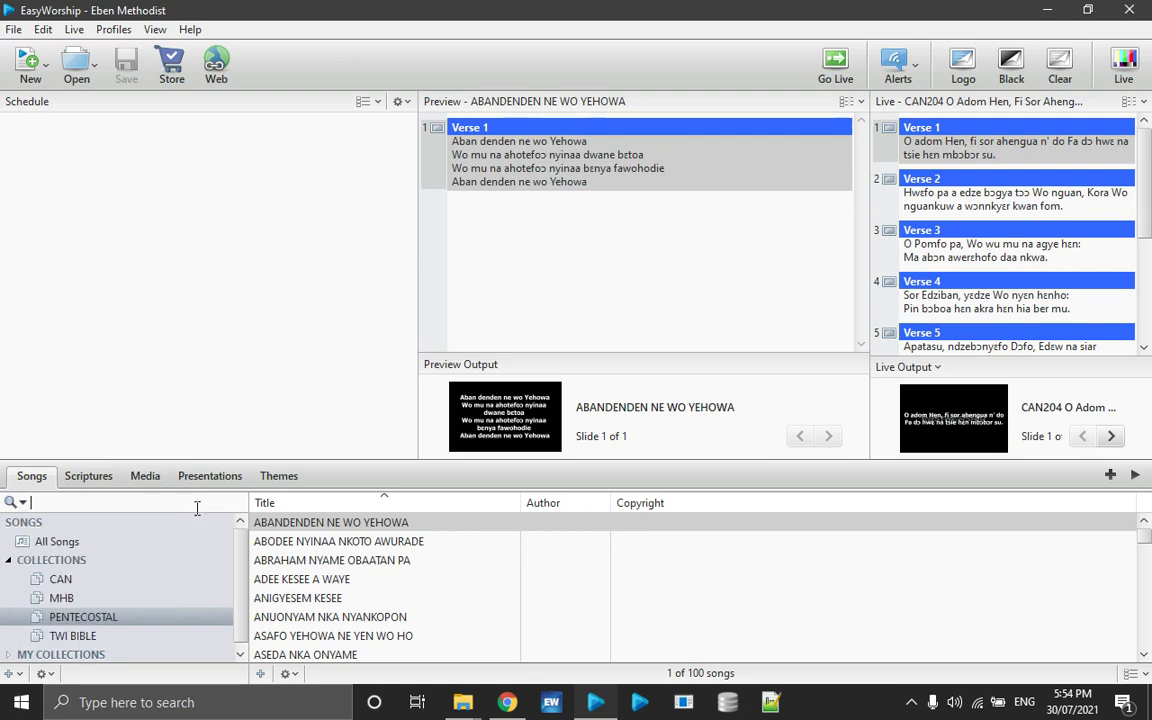
- Search the CAN collection's titles for "ebuf", clear the query and leave search mode for title lookup
click(58, 580)
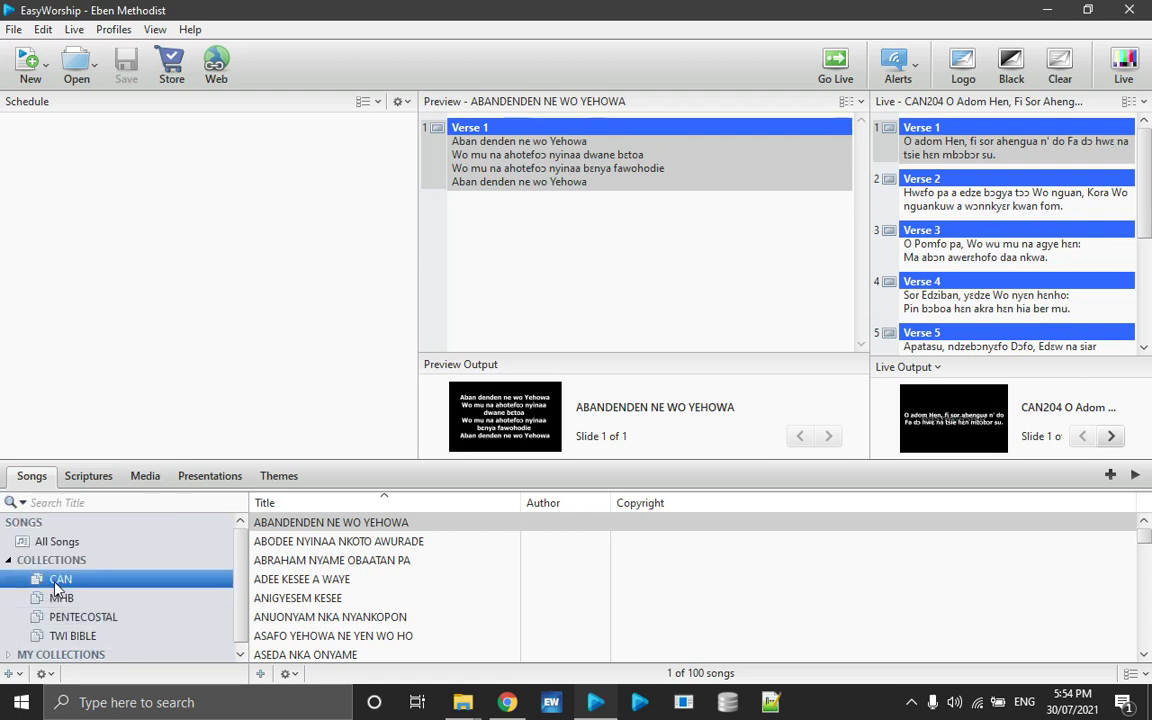
click(32, 503)
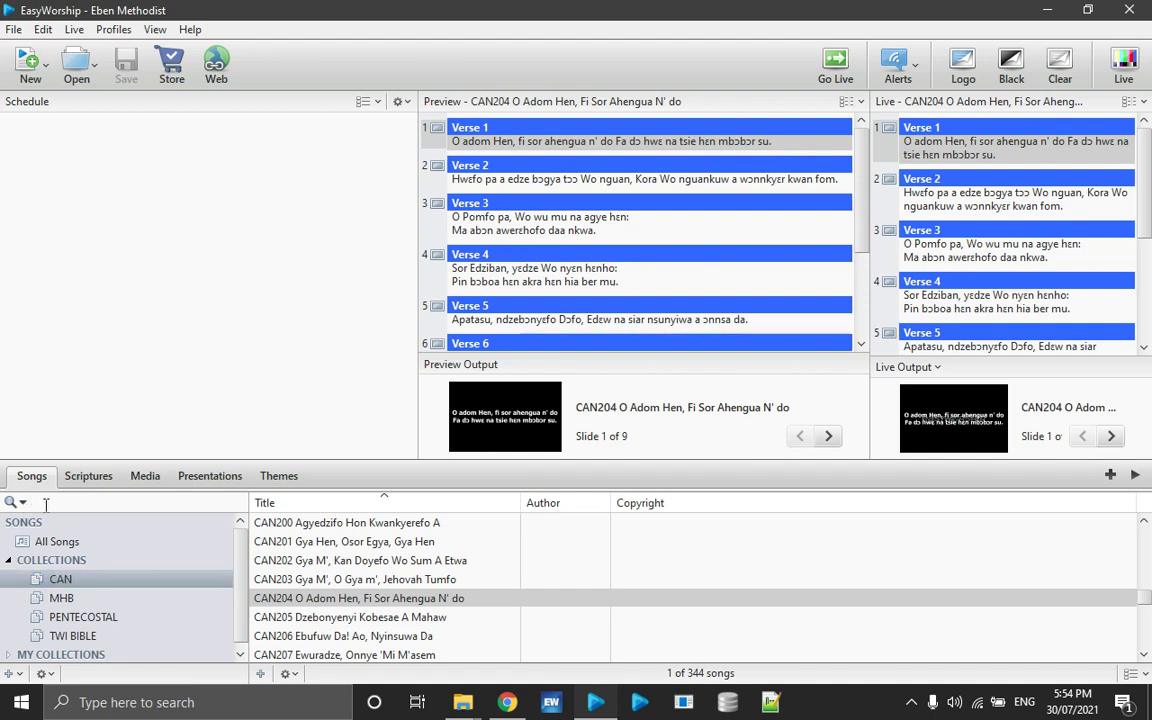
text(ebu)
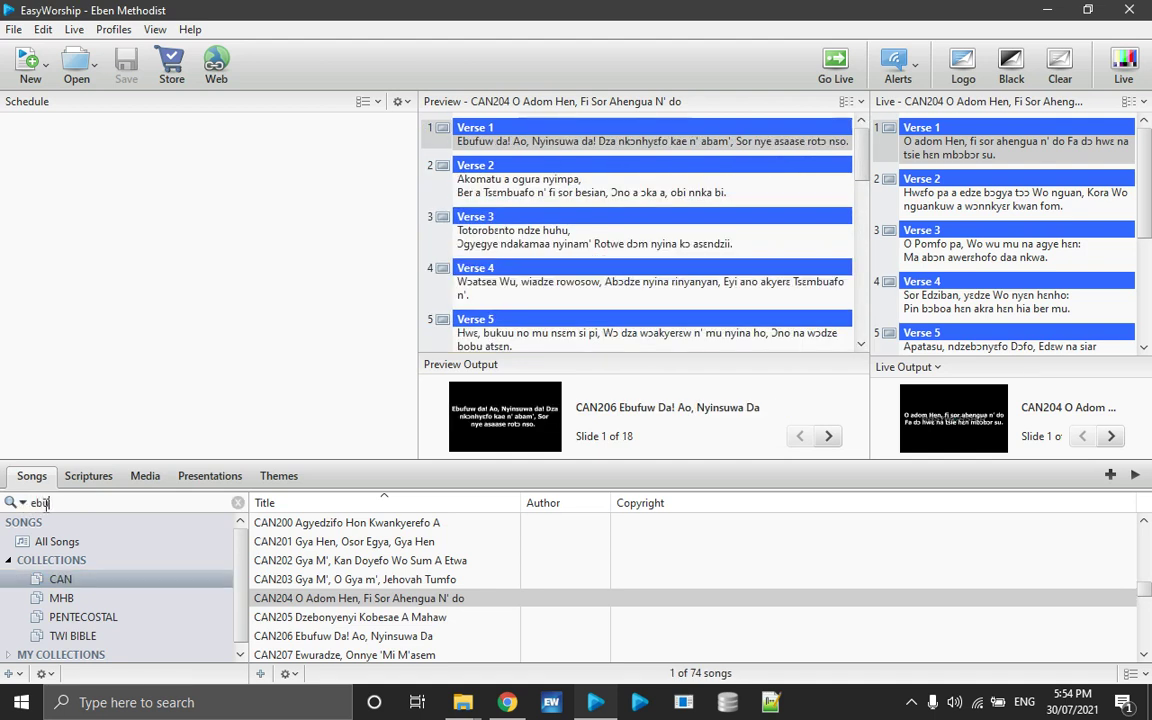
text(f)
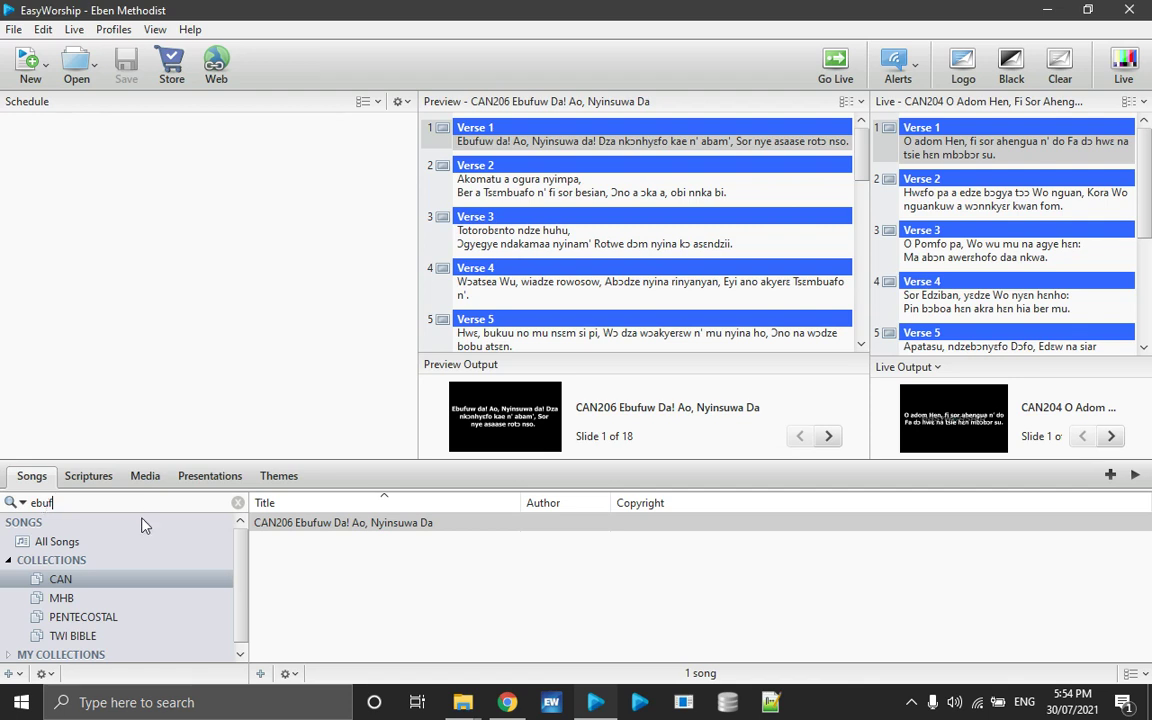
click(238, 502)
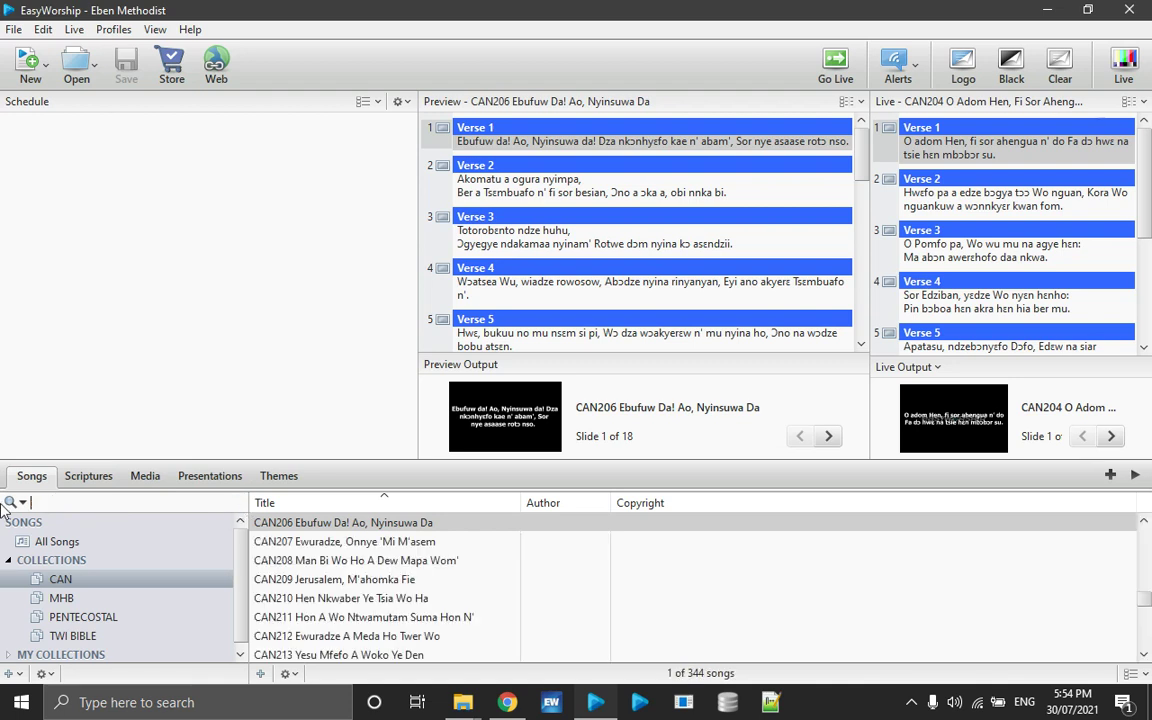
click(12, 503)
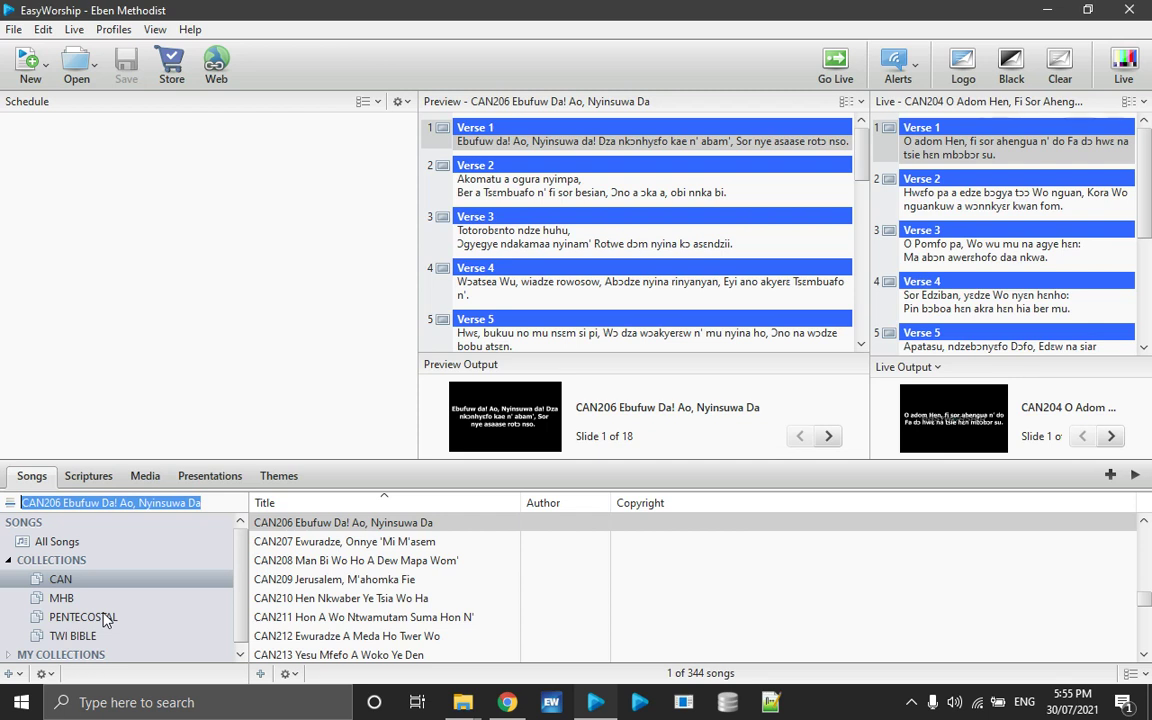
- Start a new song in the Song Editor with the trial lyrics "kj" under the label "verse"
click(259, 674)
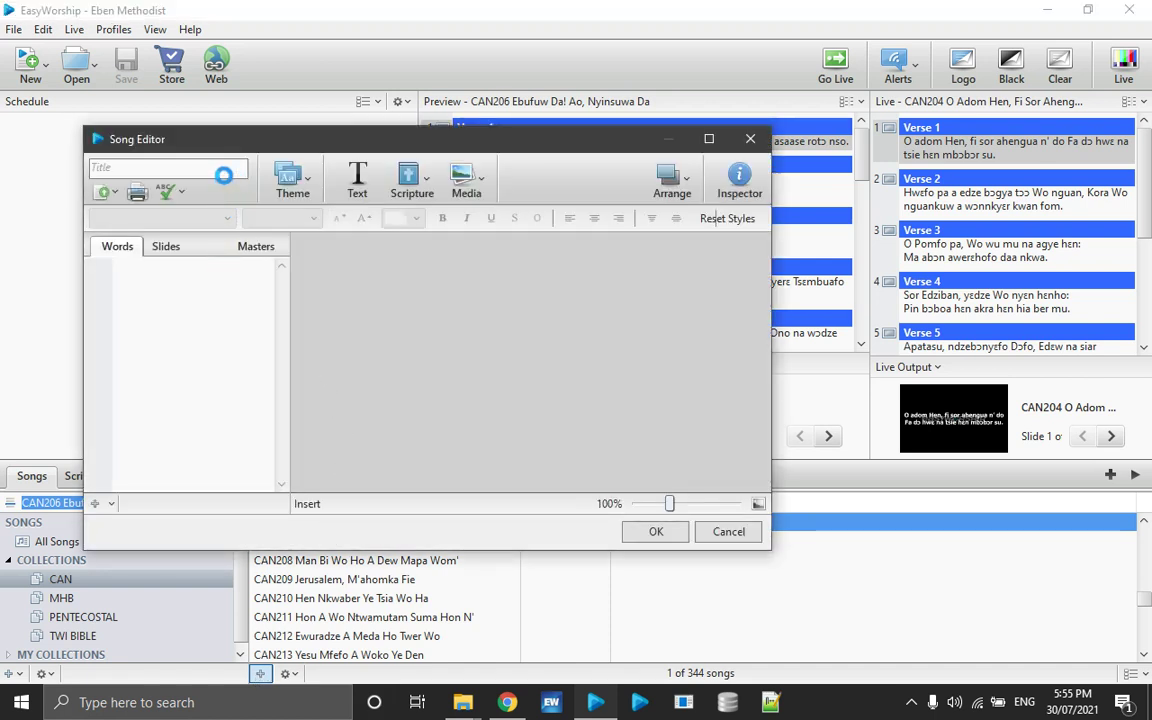
click(130, 274)
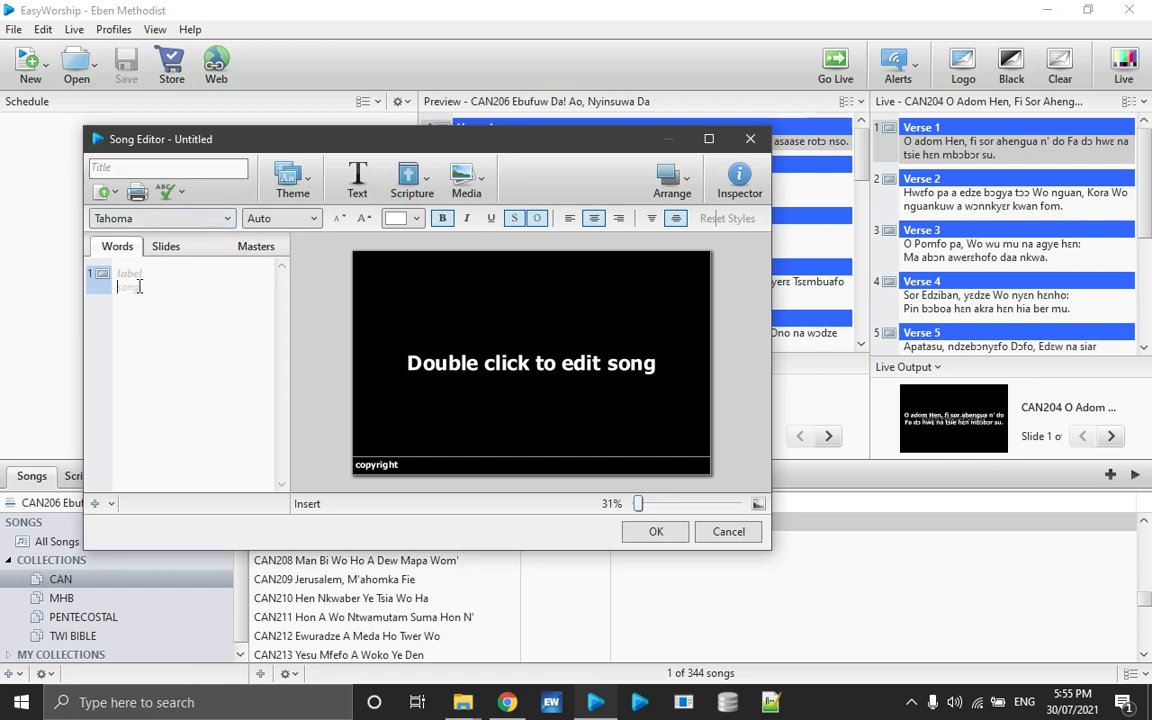
text(kj)
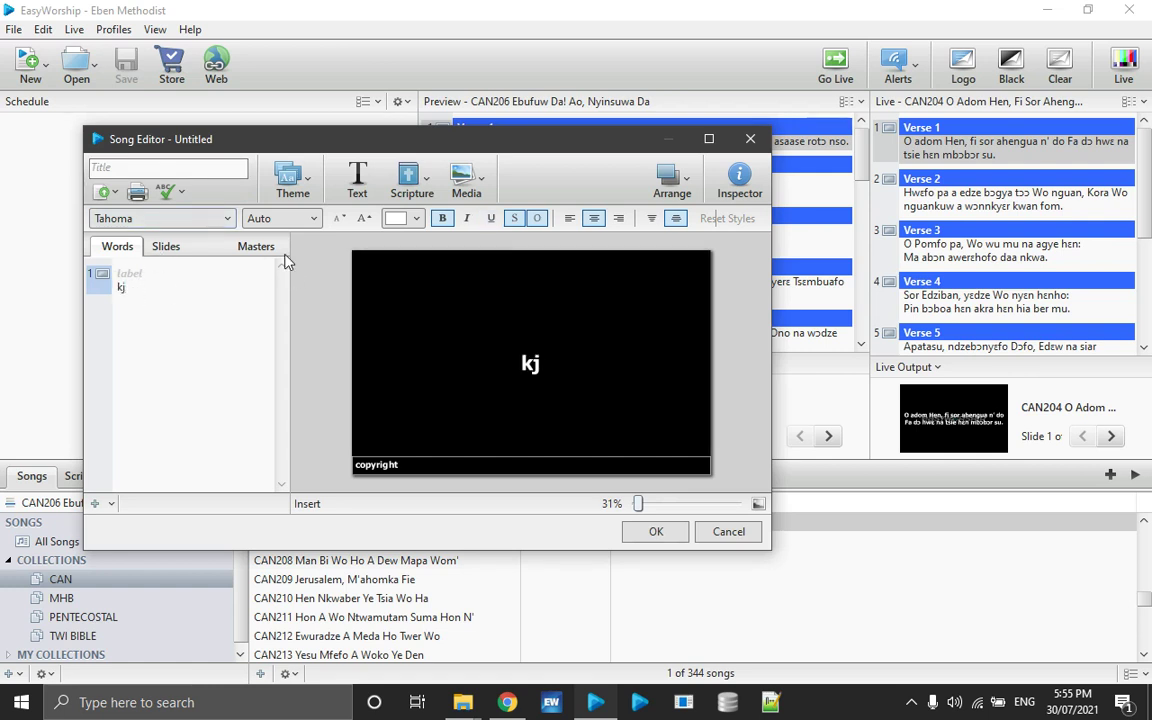
click(180, 272)
text(ver)
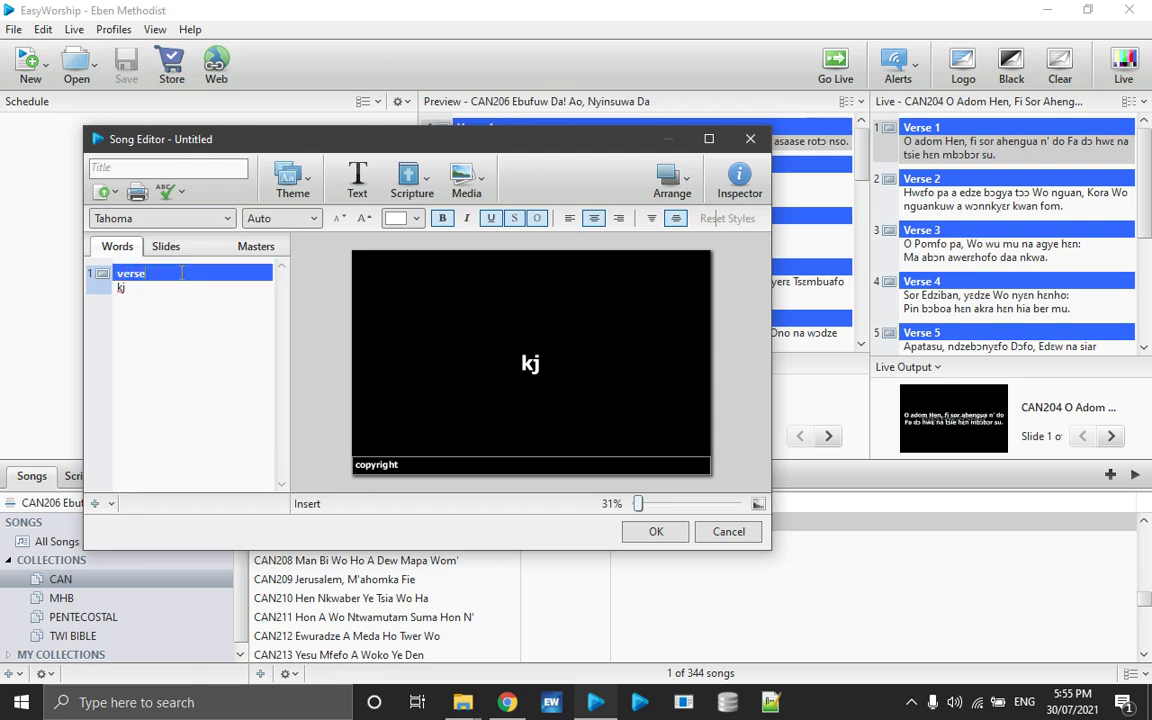
text(se)
key(Tab)
- Erase the trial label and lyrics from the new song and close the Song Editor
click(145, 286)
key(BackSpace)
key(BackSpace)
key(BackSpace)
key(BackSpace)
key(BackSpace)
key(BackSpace)
key(BackSpace)
key(BackSpace)
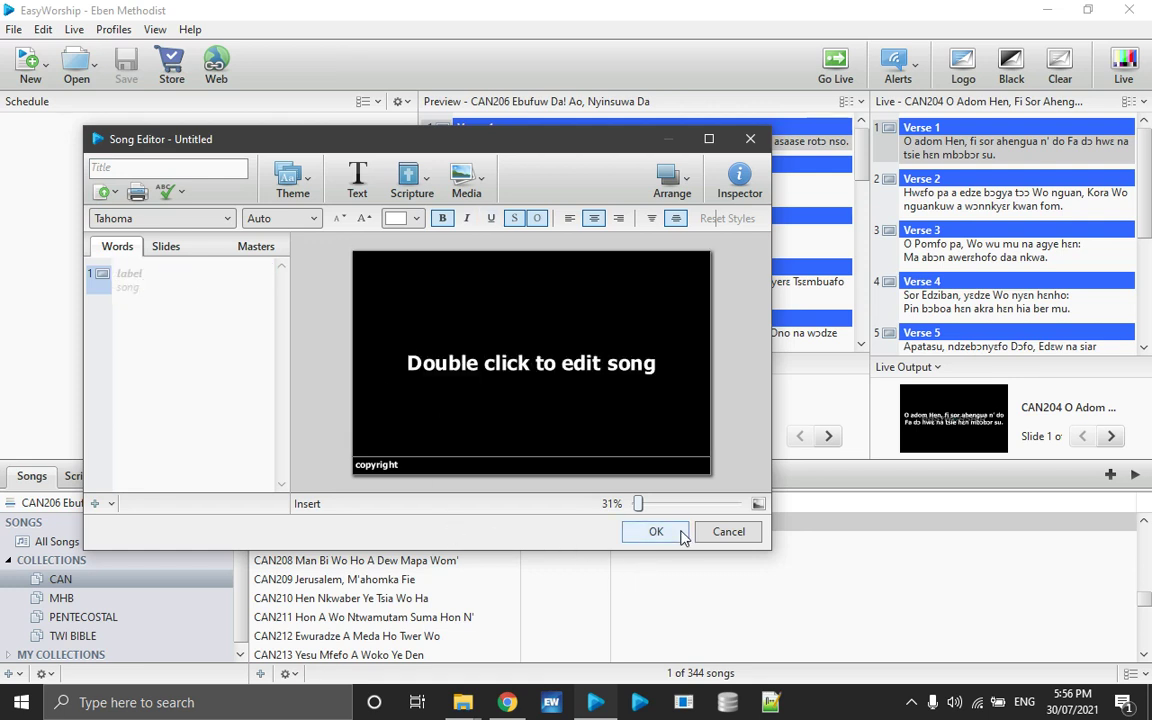
drag(699, 532, 669, 537)
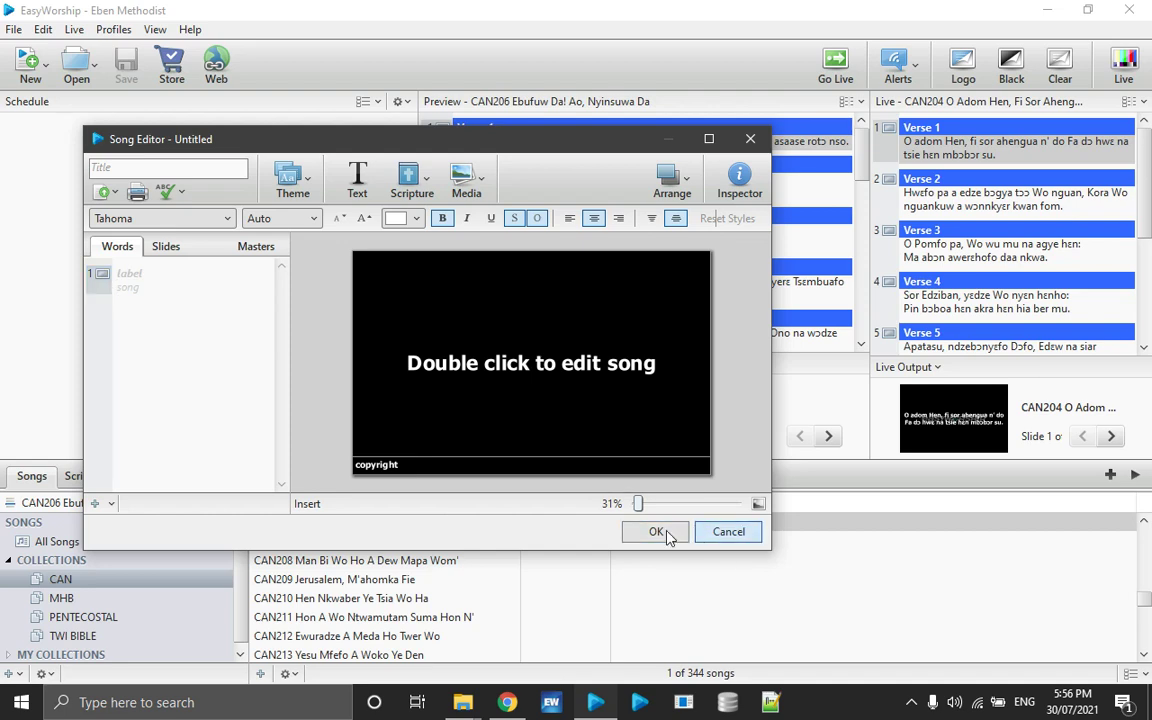
click(660, 533)
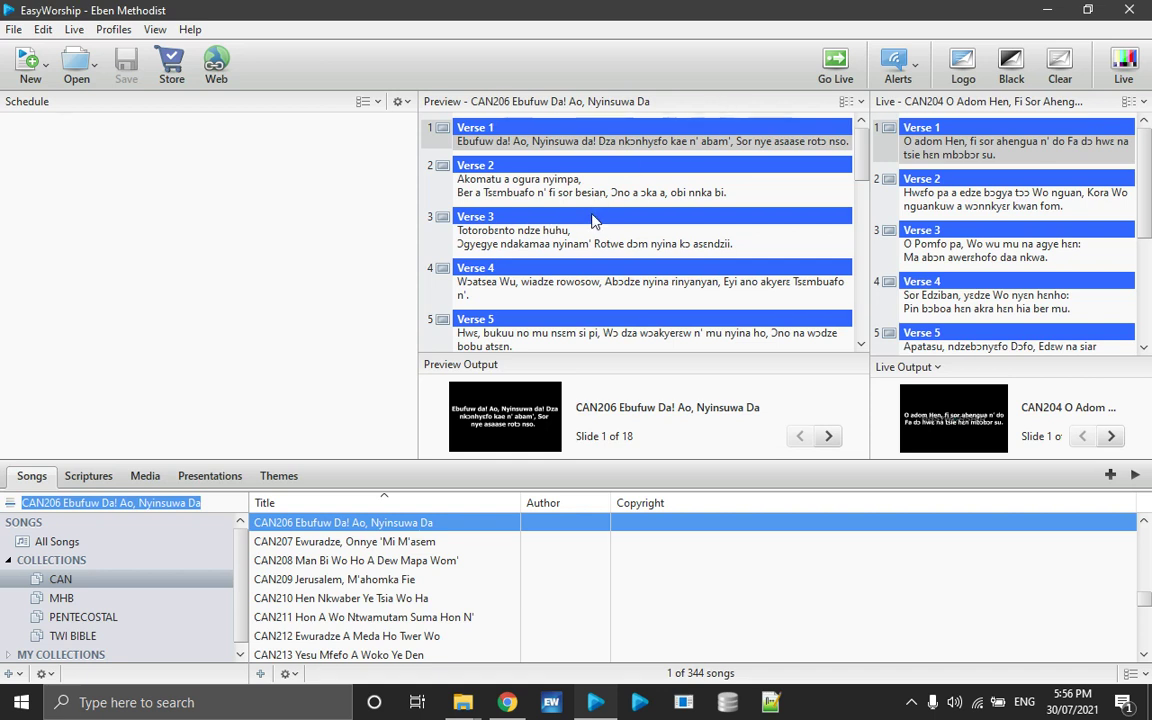
click(1087, 11)
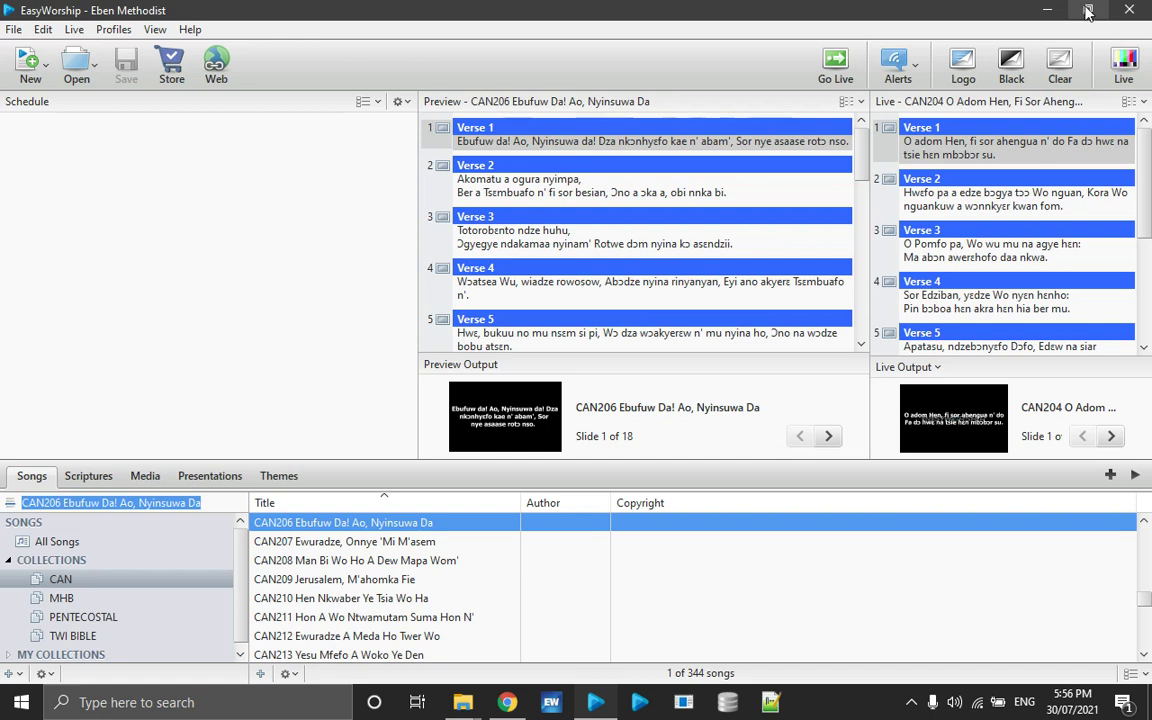